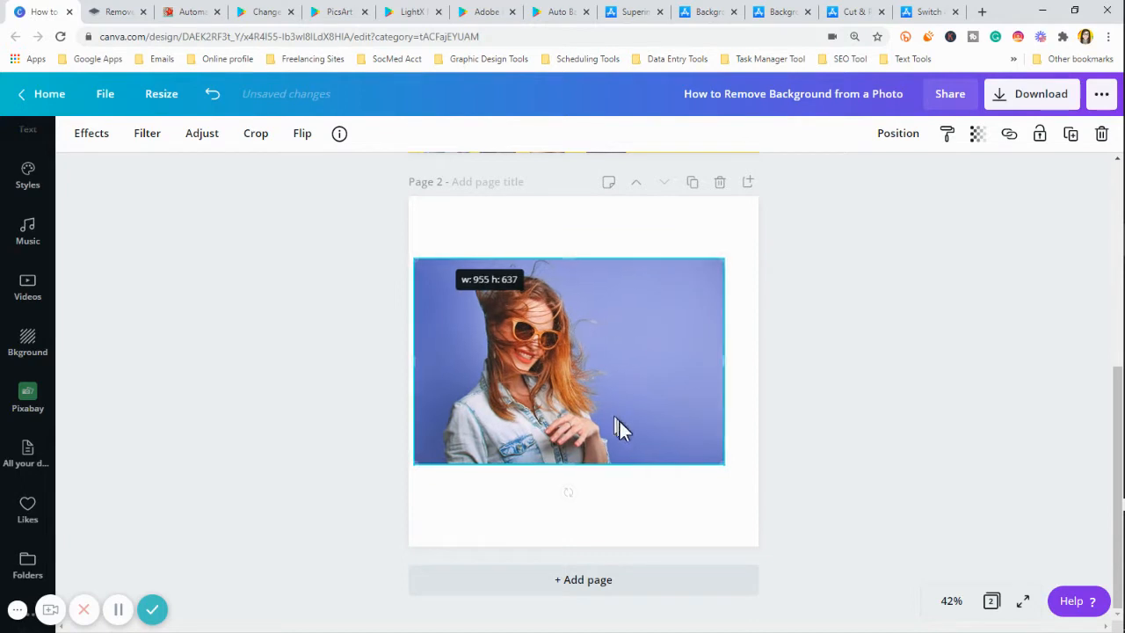
Step: Enlarge the photo of the woman in sunglasses to nearly the page width and centre it on page 2
{"action": "left_click_drag", "start_coordinate": [726, 467], "coordinate": [754, 501]}
{"action": "left_click", "coordinate": [895, 325]}
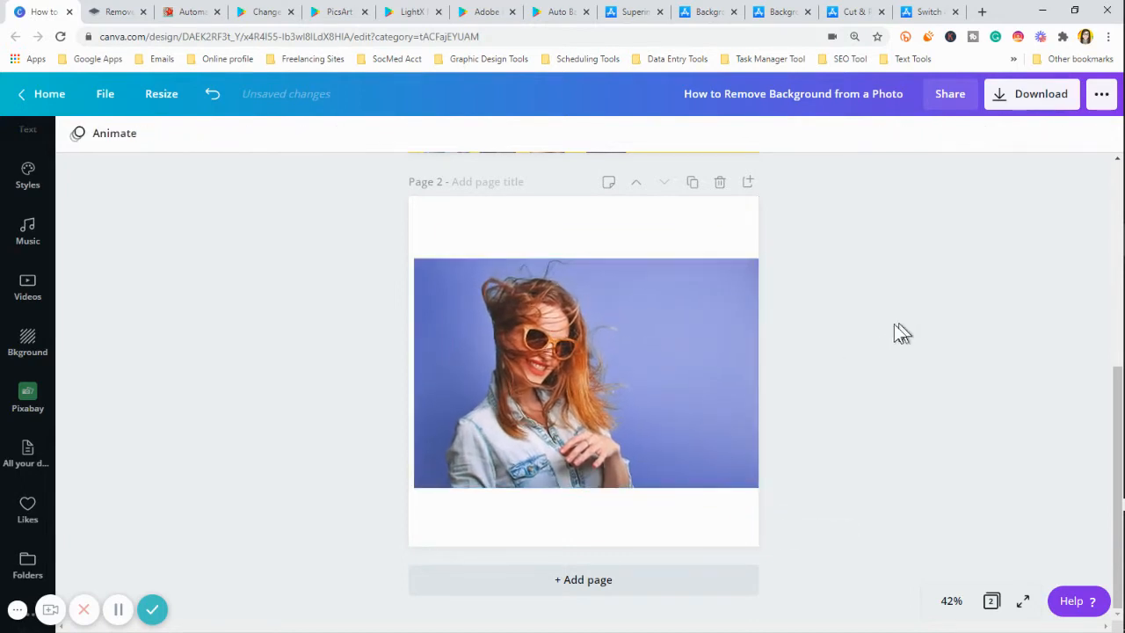
{"action": "left_click", "coordinate": [598, 381]}
{"action": "left_click_drag", "start_coordinate": [598, 381], "coordinate": [619, 392]}
{"action": "left_click", "coordinate": [814, 364]}
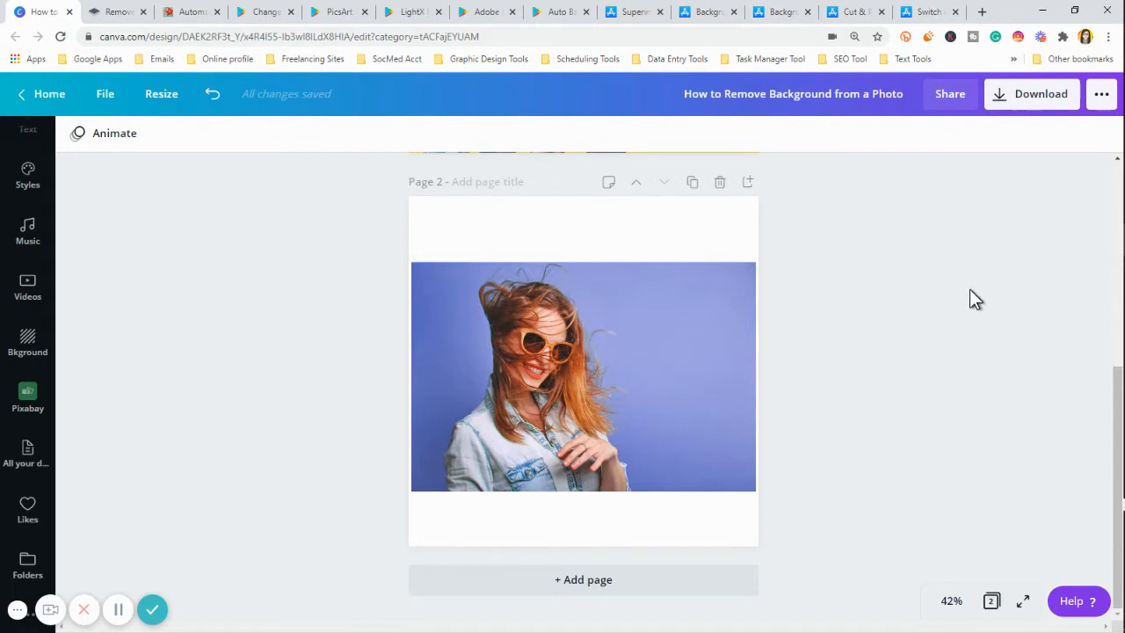
Step: Remove the photo's background with Background Remover and crop its empty sides to a width of about 631
{"action": "left_click", "coordinate": [668, 350]}
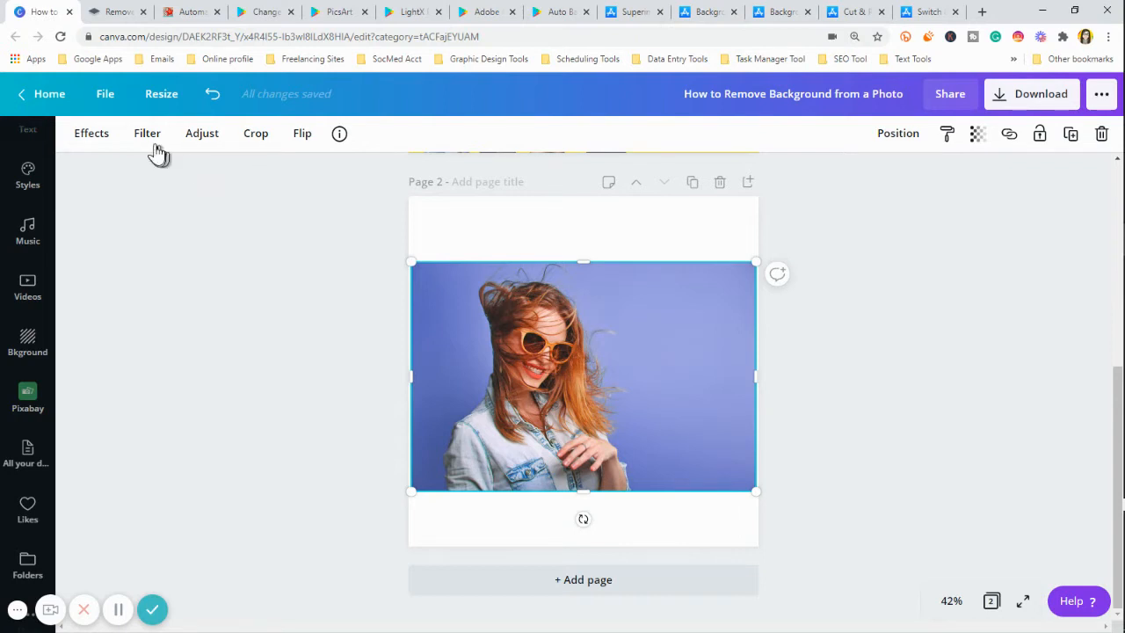
{"action": "left_click", "coordinate": [92, 136]}
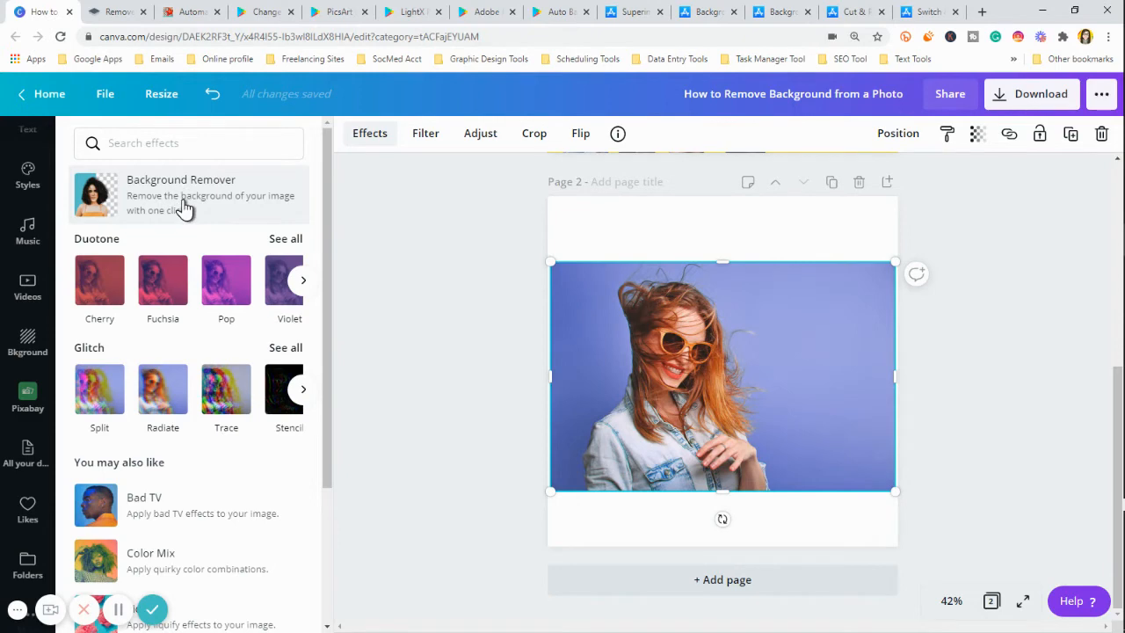
{"action": "left_click", "coordinate": [185, 209]}
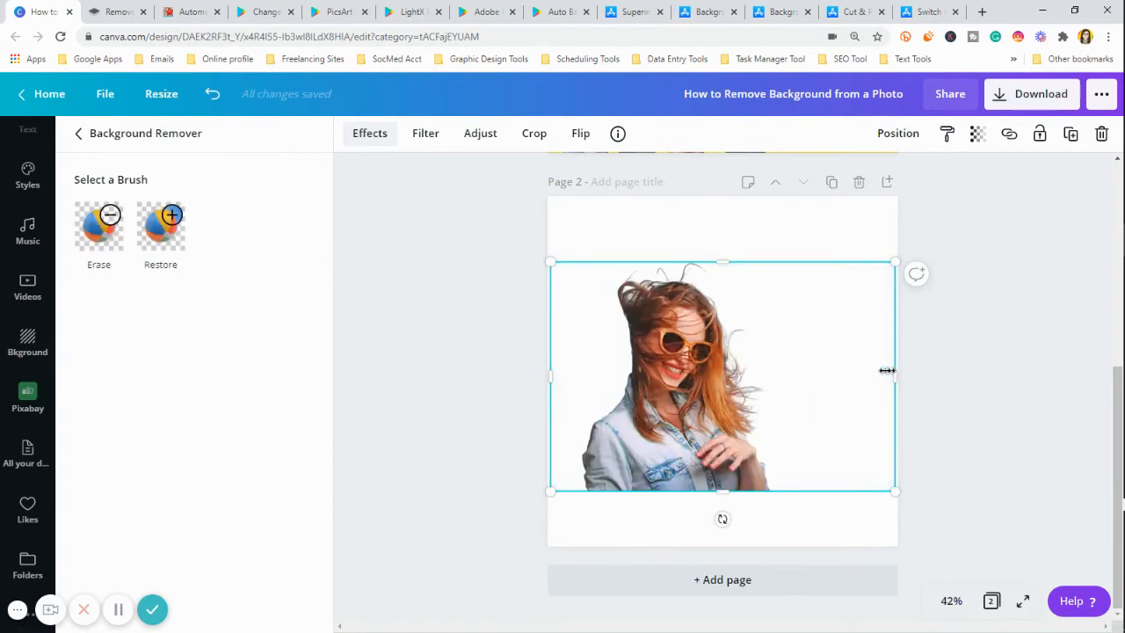
{"action": "left_click_drag", "start_coordinate": [801, 362], "coordinate": [779, 366]}
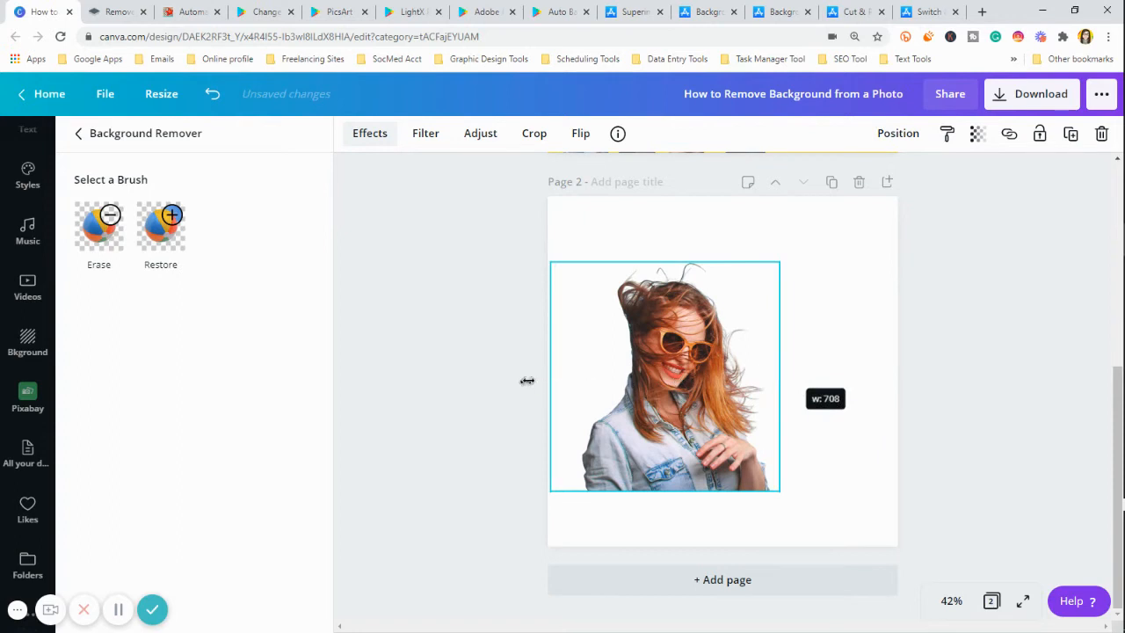
{"action": "left_click_drag", "start_coordinate": [550, 377], "coordinate": [575, 388]}
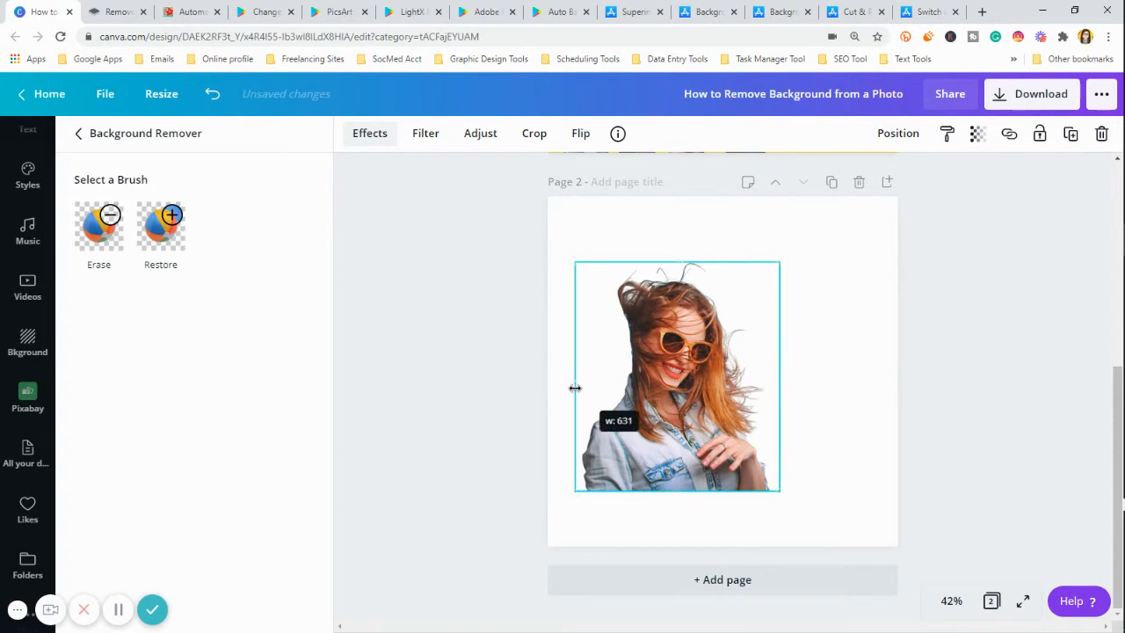
Step: Examine the cutout's hair and clothing edges at 200% and 125% zoom, then fit the page in view again
{"action": "left_click", "coordinate": [952, 602]}
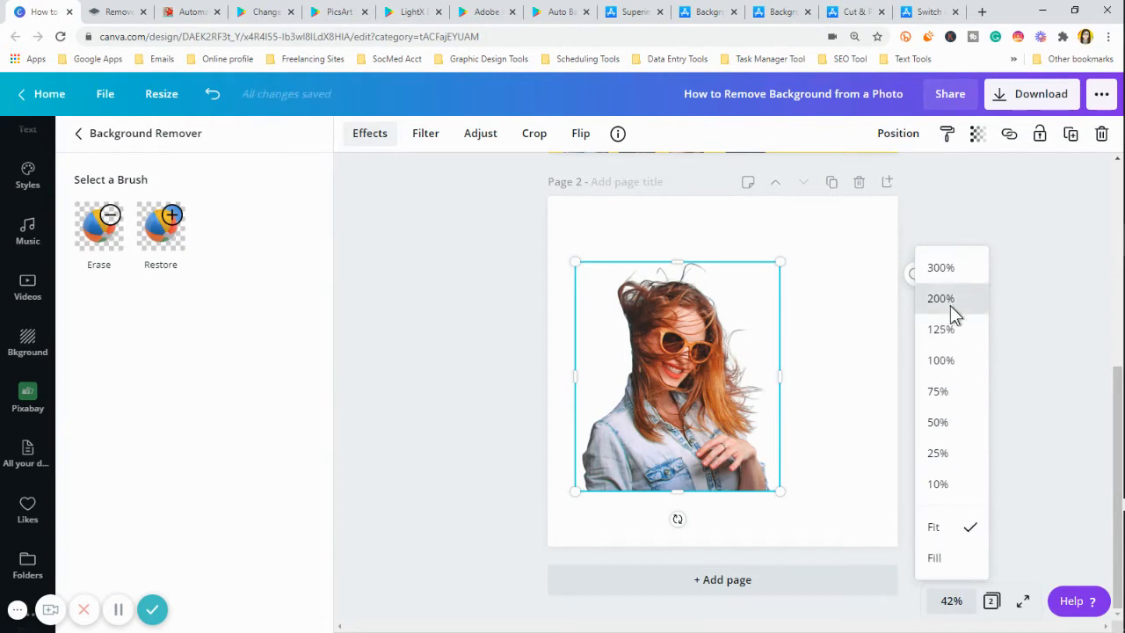
{"action": "left_click", "coordinate": [948, 299]}
{"action": "scroll", "coordinate": [723, 449], "scroll_direction": "down", "scroll_amount": 3}
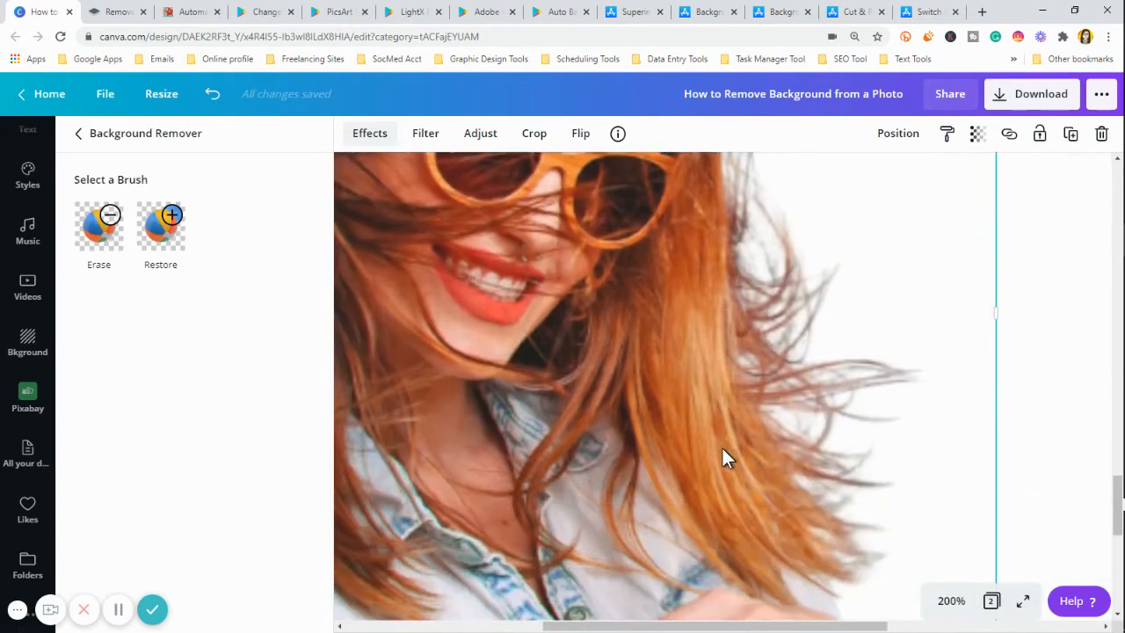
{"action": "scroll", "coordinate": [723, 448], "scroll_direction": "down", "scroll_amount": 1}
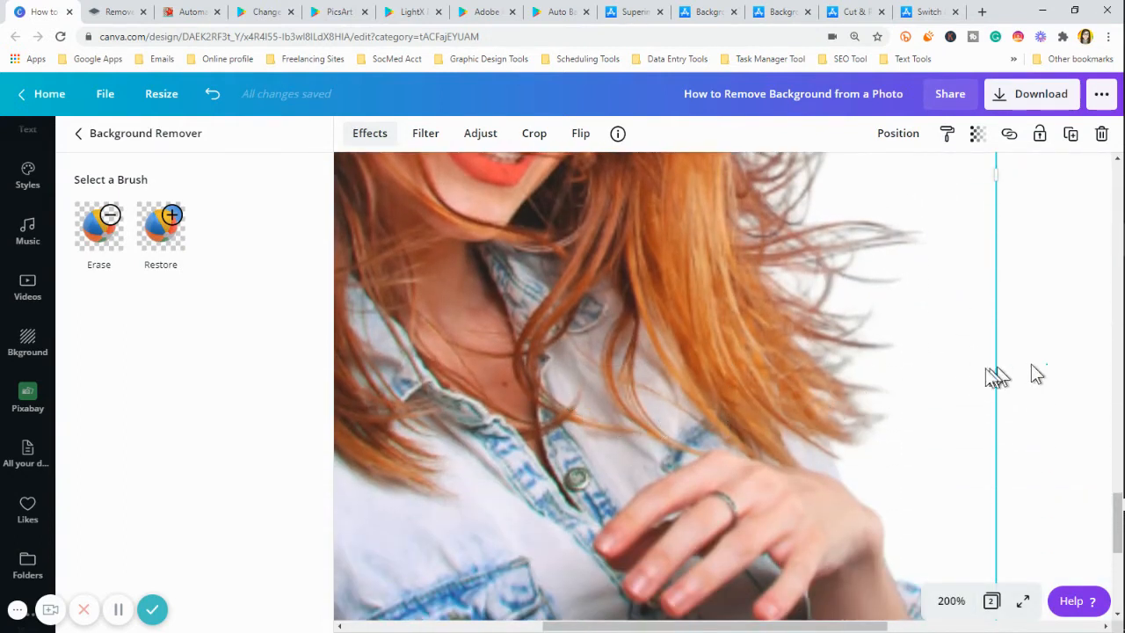
{"action": "left_click", "coordinate": [710, 390]}
{"action": "left_click", "coordinate": [951, 602]}
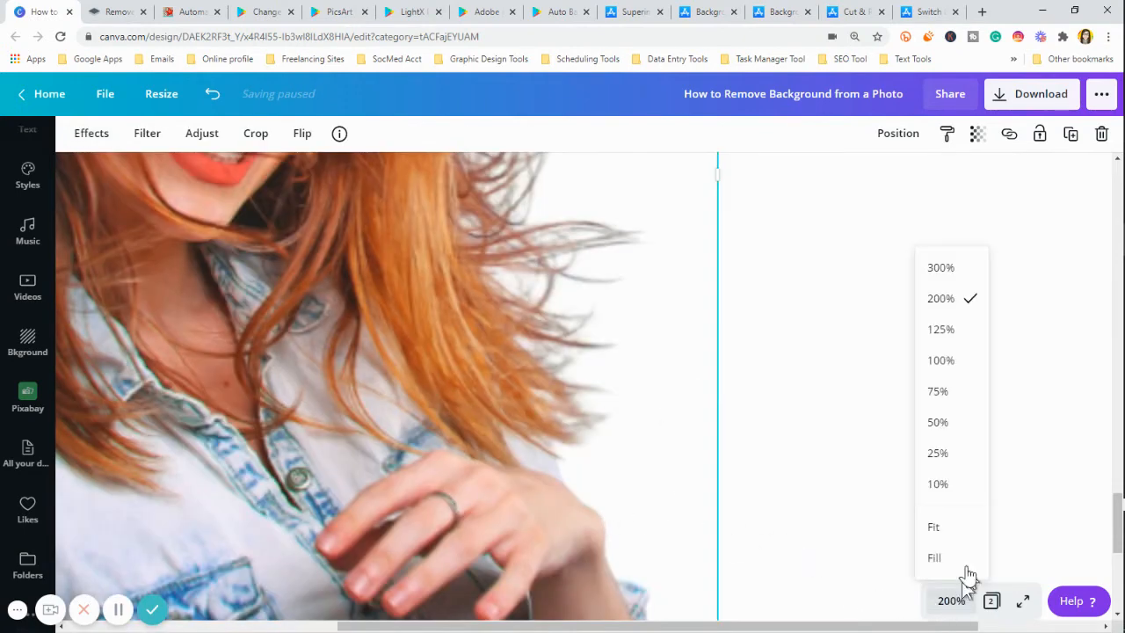
{"action": "left_click", "coordinate": [939, 330]}
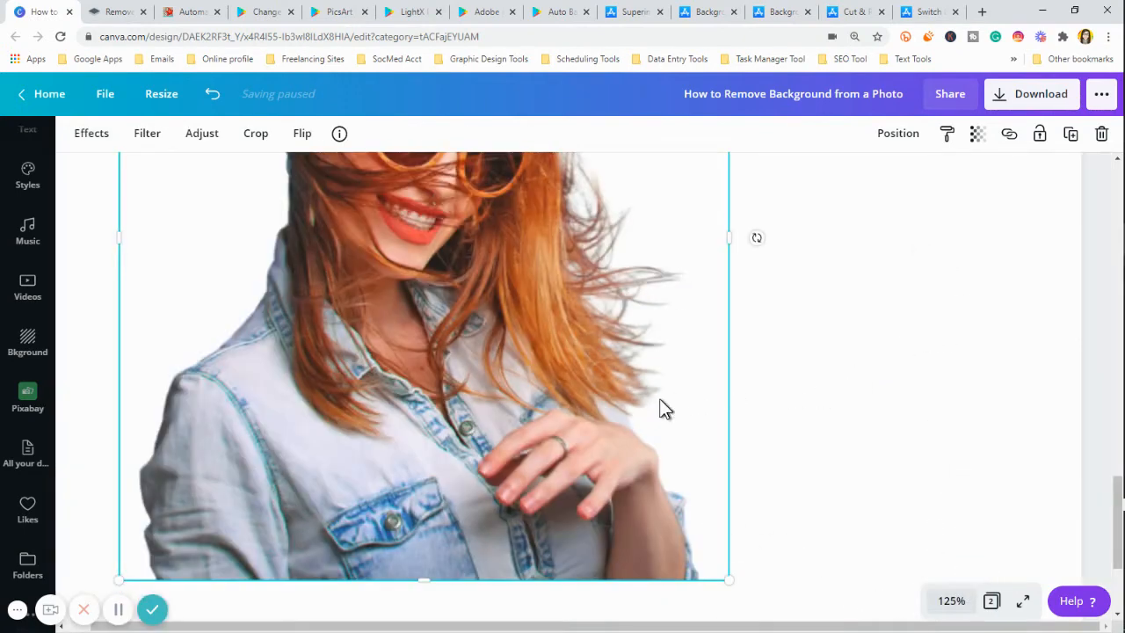
{"action": "scroll", "coordinate": [660, 407], "scroll_direction": "down", "scroll_amount": 1}
{"action": "scroll", "coordinate": [546, 369], "scroll_direction": "up", "scroll_amount": 2}
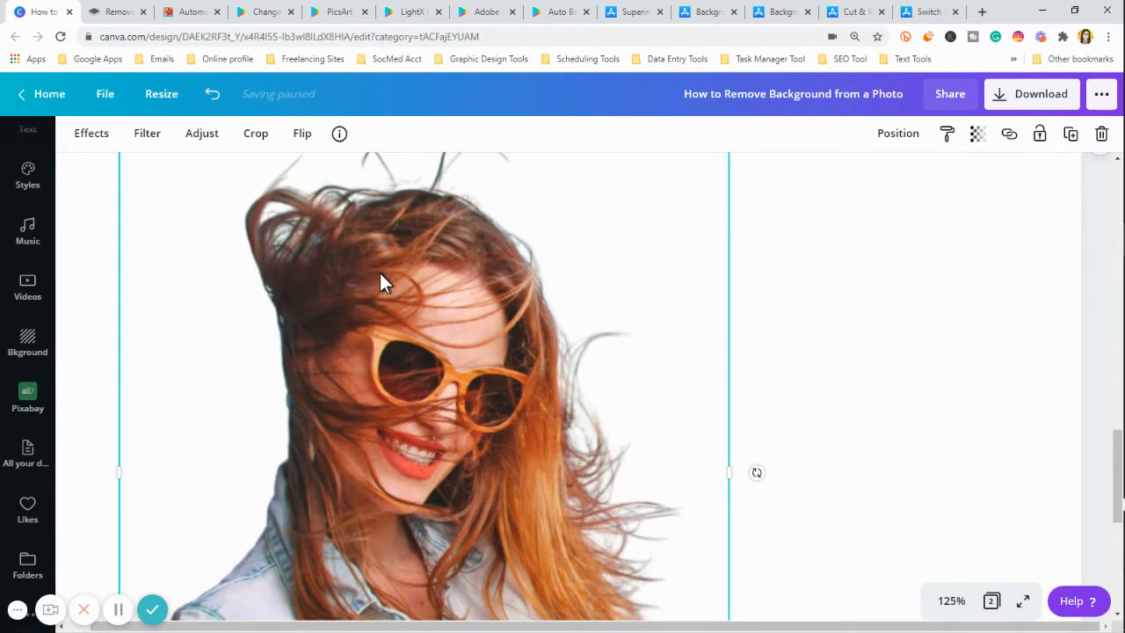
{"action": "scroll", "coordinate": [492, 342], "scroll_direction": "up", "scroll_amount": 1}
{"action": "scroll", "coordinate": [597, 391], "scroll_direction": "down", "scroll_amount": 2}
{"action": "left_click", "coordinate": [949, 602]}
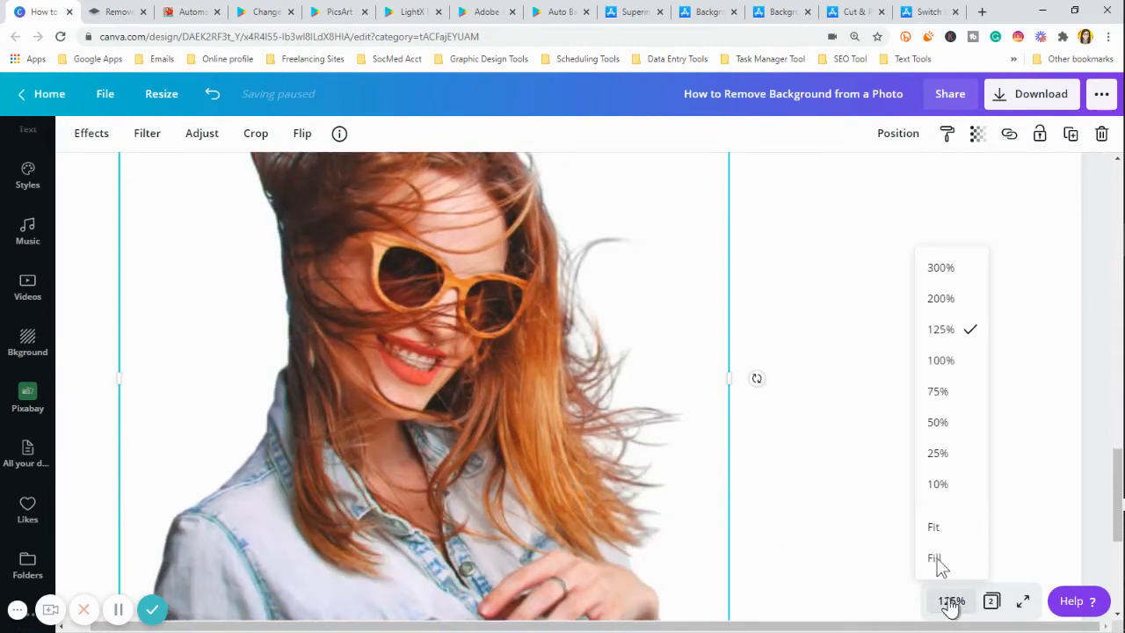
{"action": "left_click", "coordinate": [938, 527]}
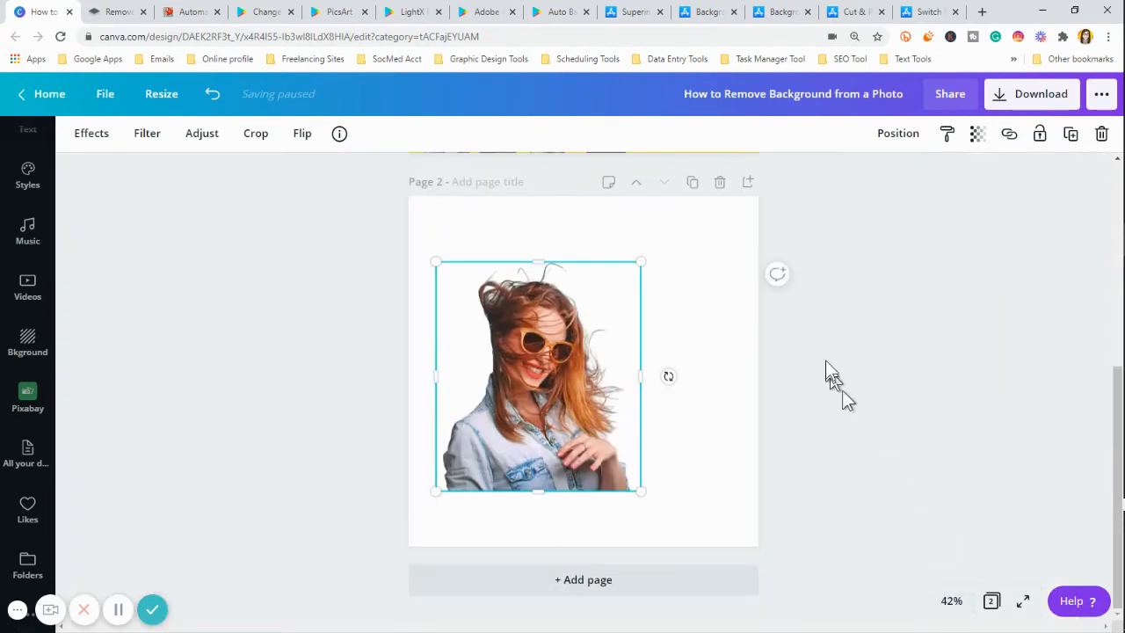
Step: Move the woman's cutout into the lower-right corner of page 2
{"action": "left_click", "coordinate": [728, 427]}
{"action": "left_click_drag", "start_coordinate": [555, 394], "coordinate": [666, 443]}
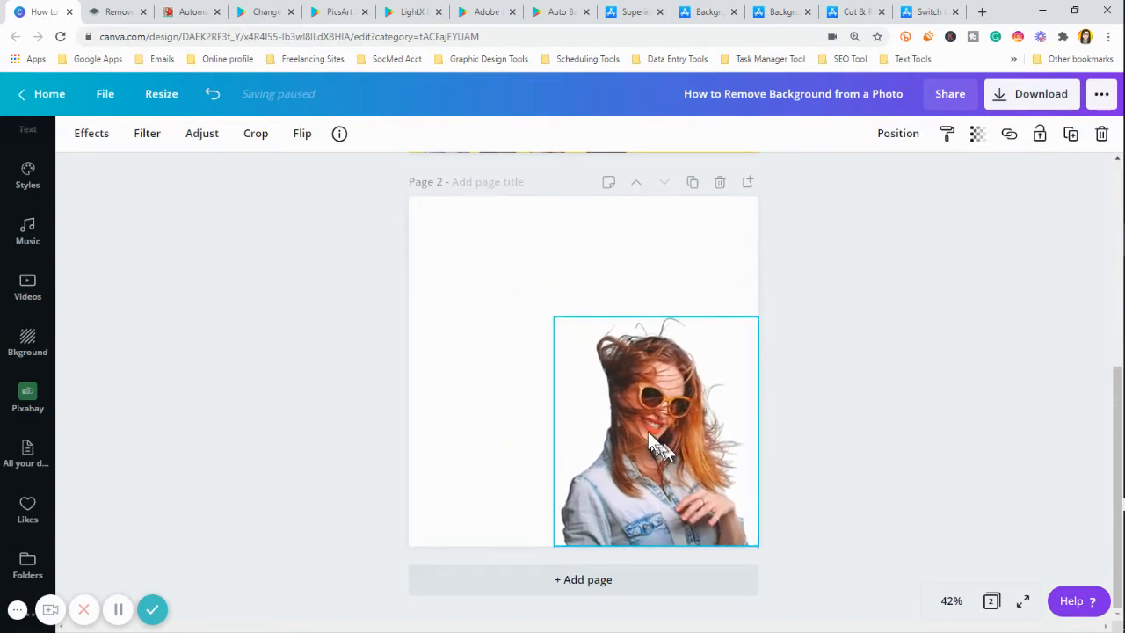
{"action": "left_click", "coordinate": [479, 340]}
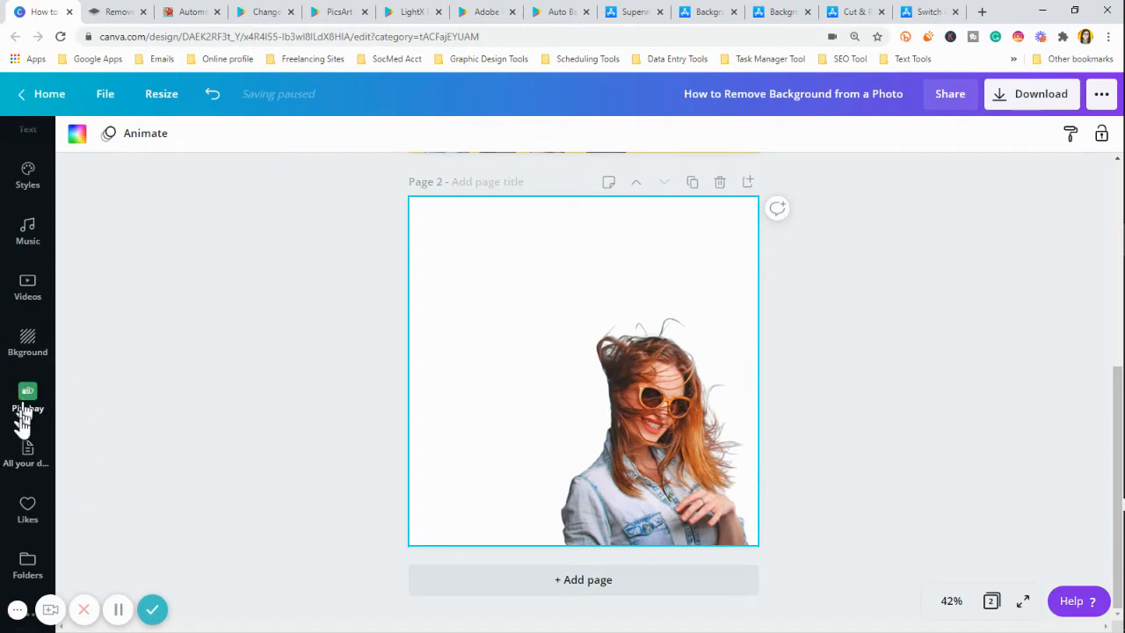
Step: Add the liked mountain lake photo with the picnic table to page 2 and set it as the page background
{"action": "left_click", "coordinate": [29, 509]}
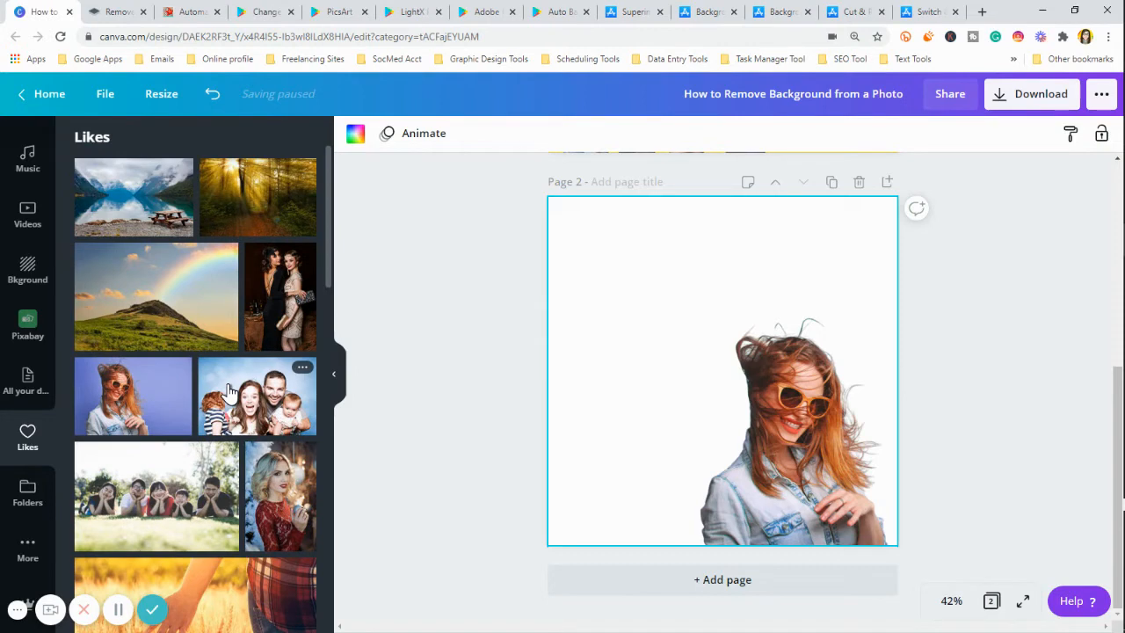
{"action": "left_click", "coordinate": [132, 209]}
{"action": "right_click", "coordinate": [680, 346]}
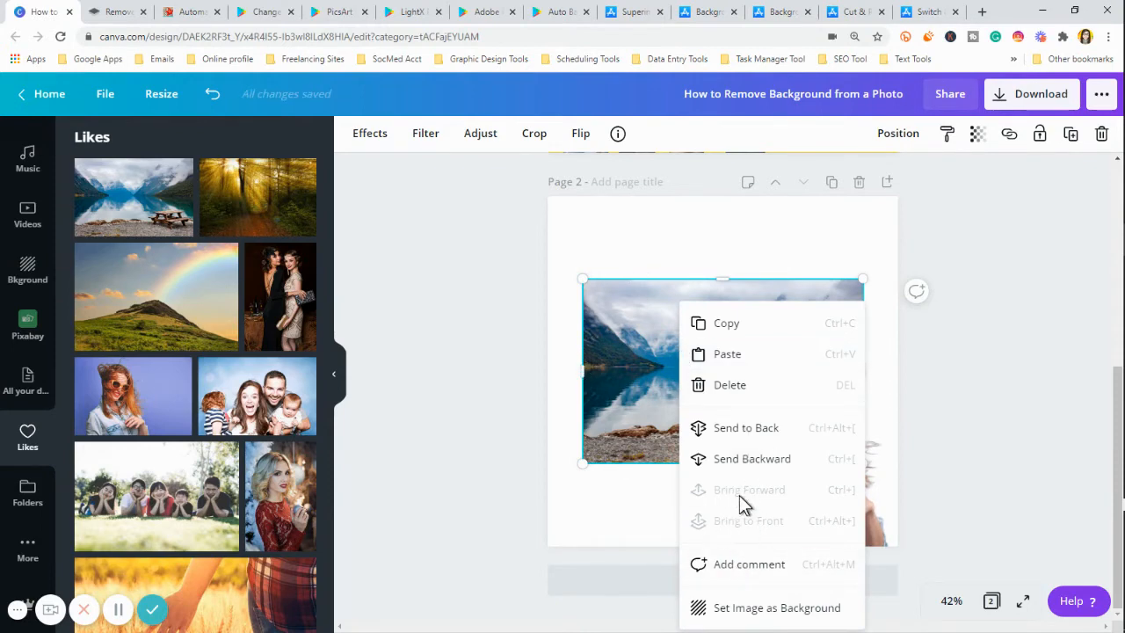
{"action": "left_click", "coordinate": [765, 610]}
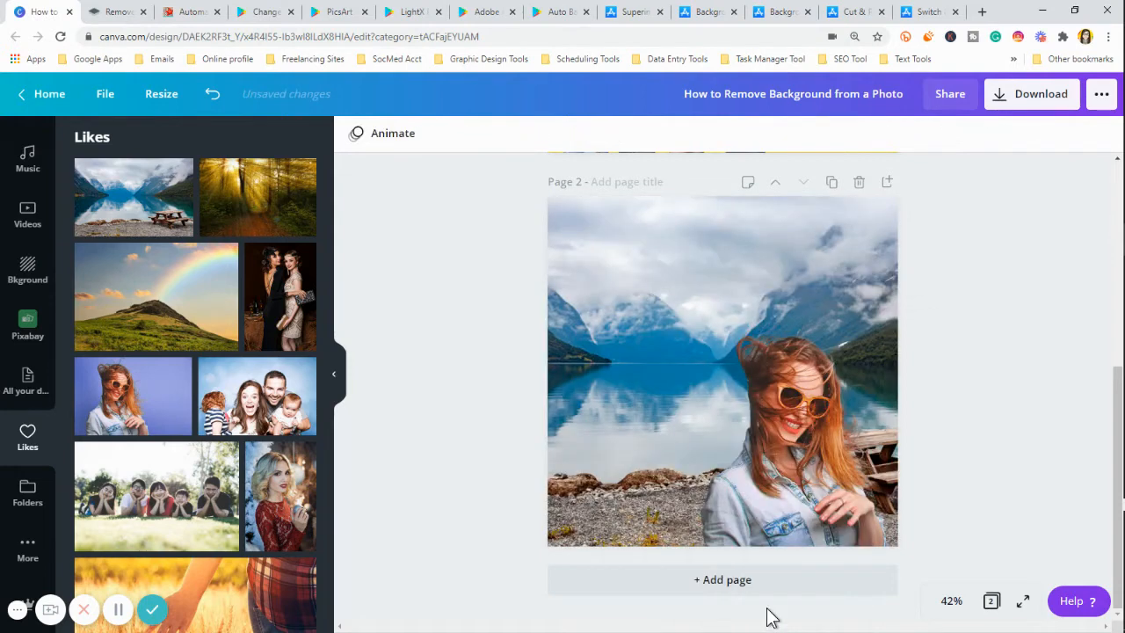
Step: Move the woman's cutout to the lower-left corner of the lake scene and enlarge it slightly
{"action": "left_click_drag", "start_coordinate": [794, 508], "coordinate": [608, 471]}
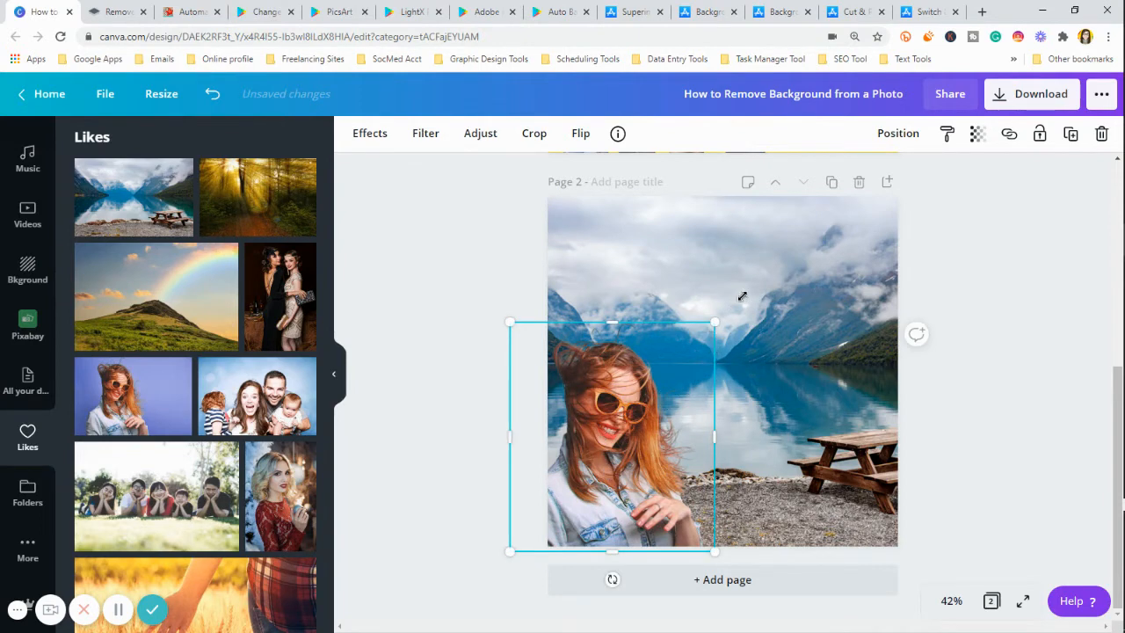
{"action": "left_click_drag", "start_coordinate": [715, 323], "coordinate": [746, 292]}
{"action": "left_click", "coordinate": [951, 419]}
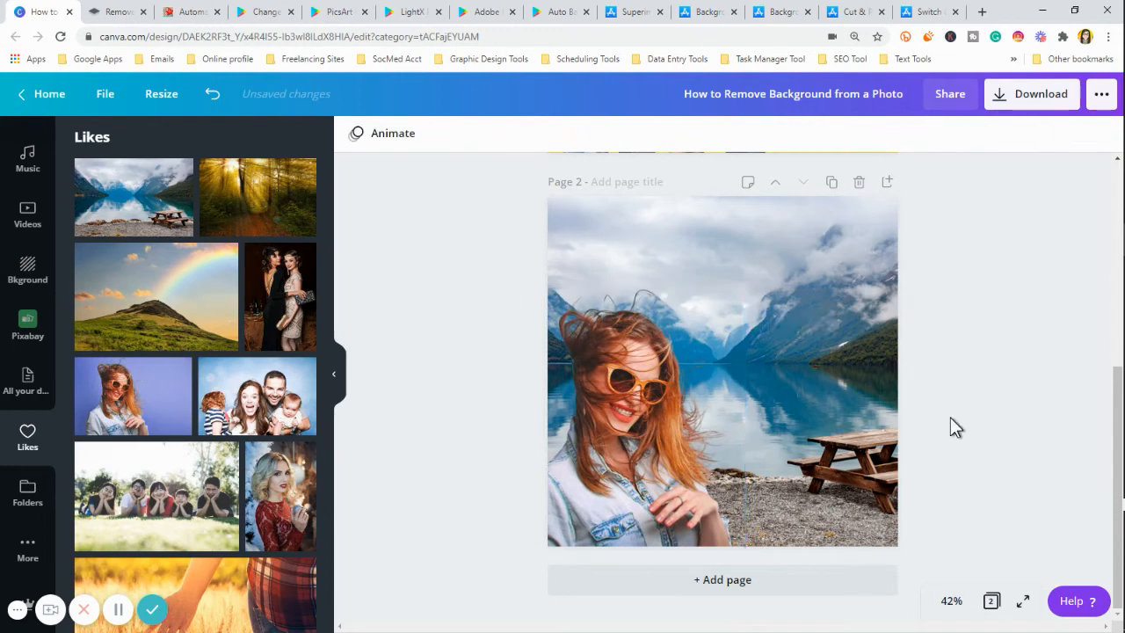
{"action": "left_click", "coordinate": [335, 376]}
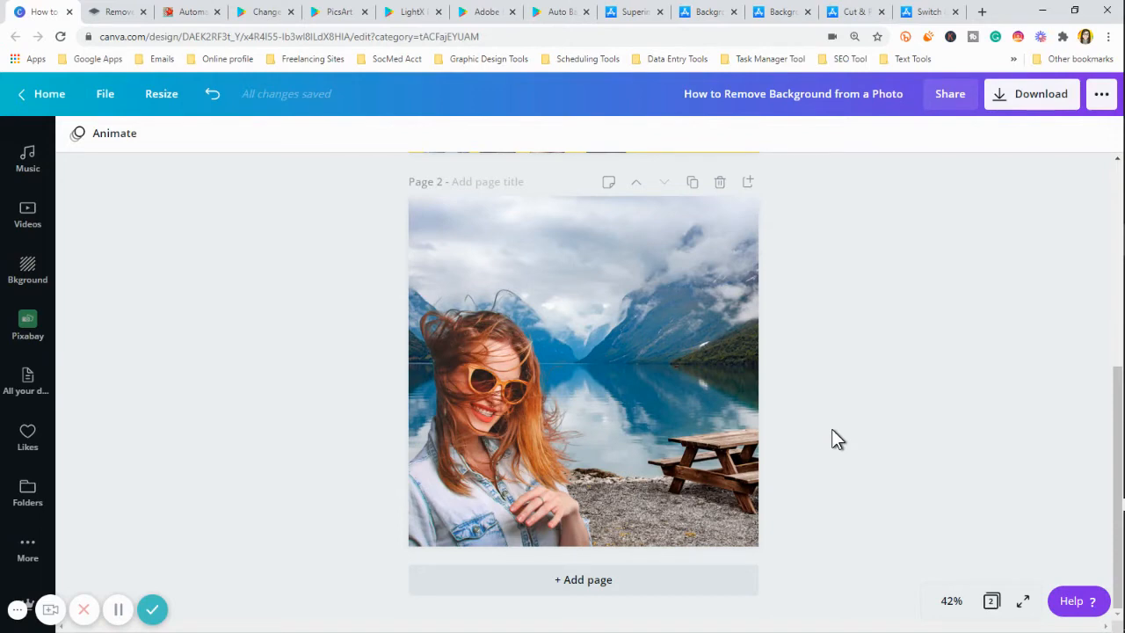
Step: Switch to remove.bg and upload the grey-background portrait named "a" from the Downloads folder
{"action": "left_click", "coordinate": [102, 14]}
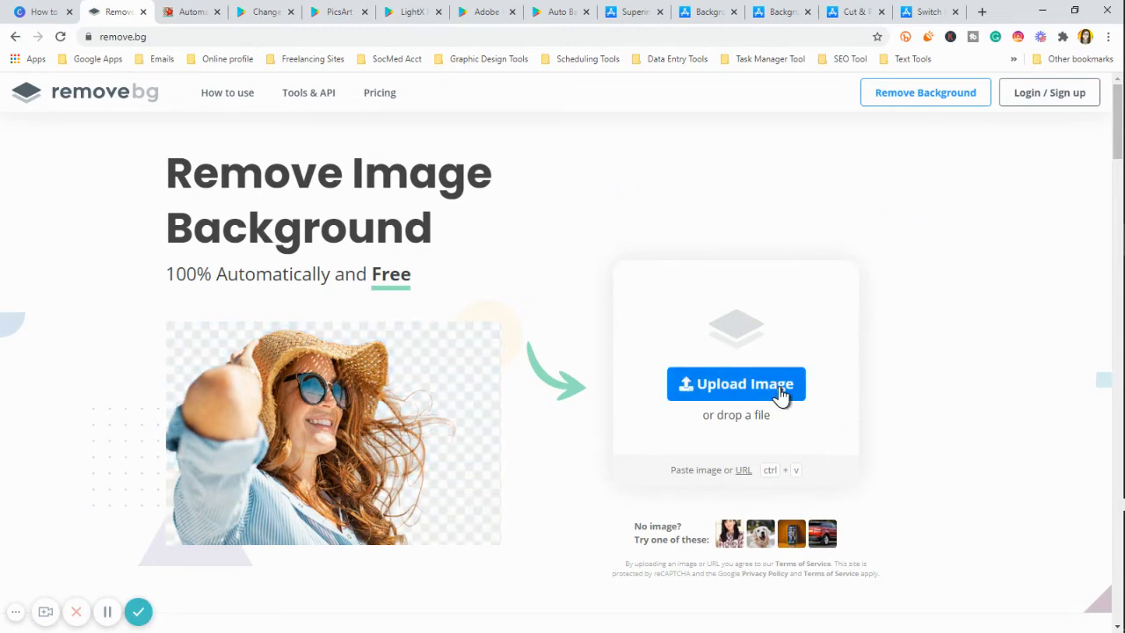
{"action": "left_click", "coordinate": [743, 395]}
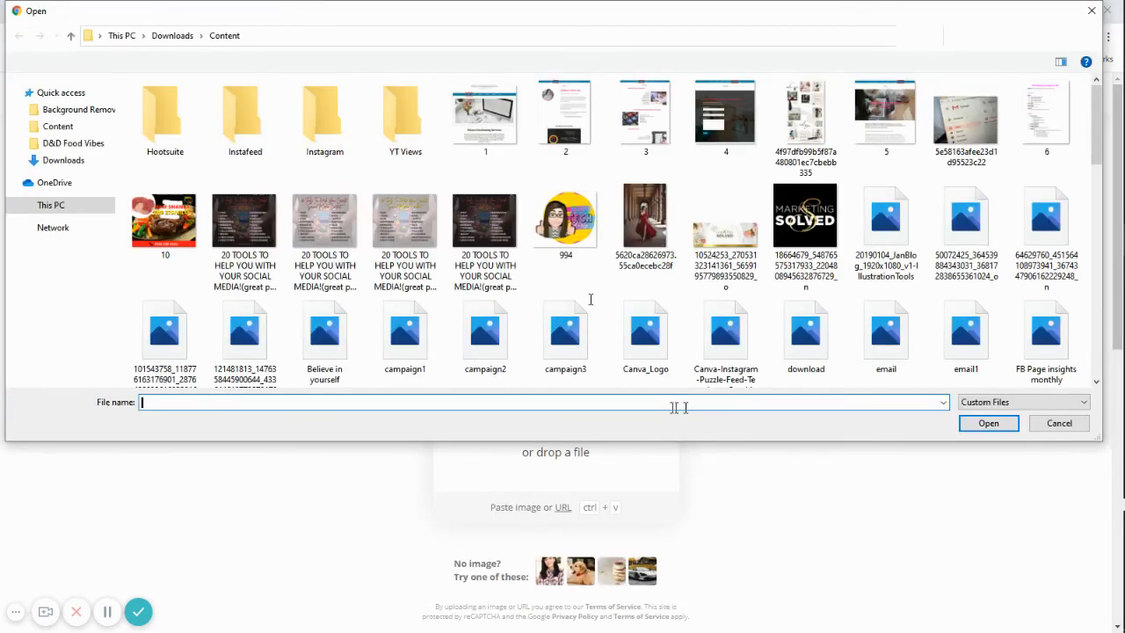
{"action": "left_click", "coordinate": [77, 132]}
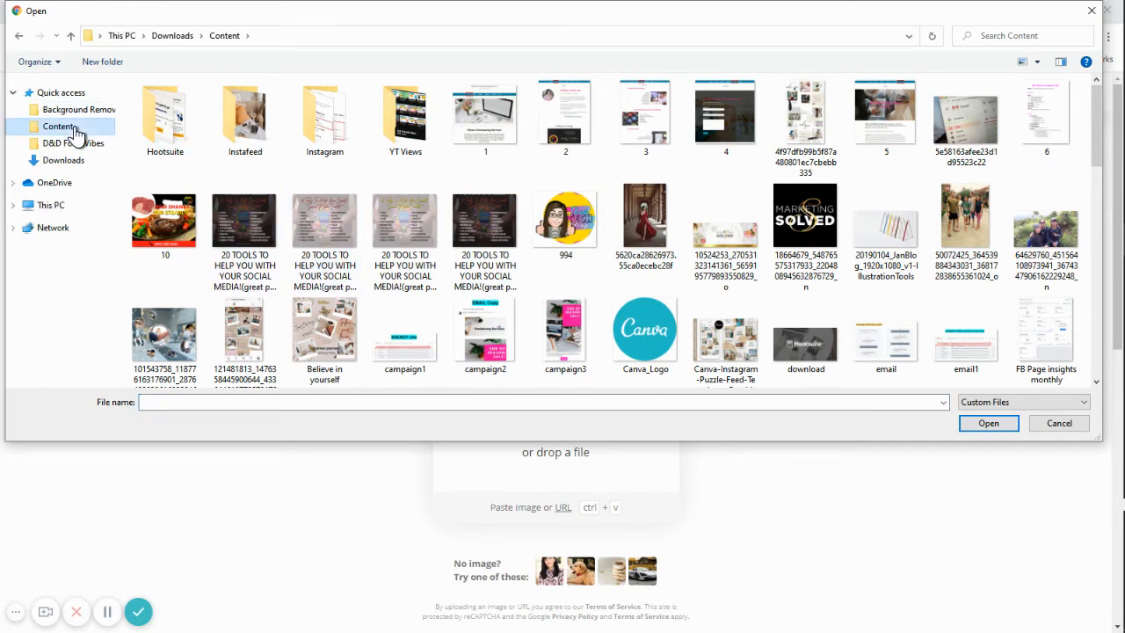
{"action": "left_click", "coordinate": [76, 112]}
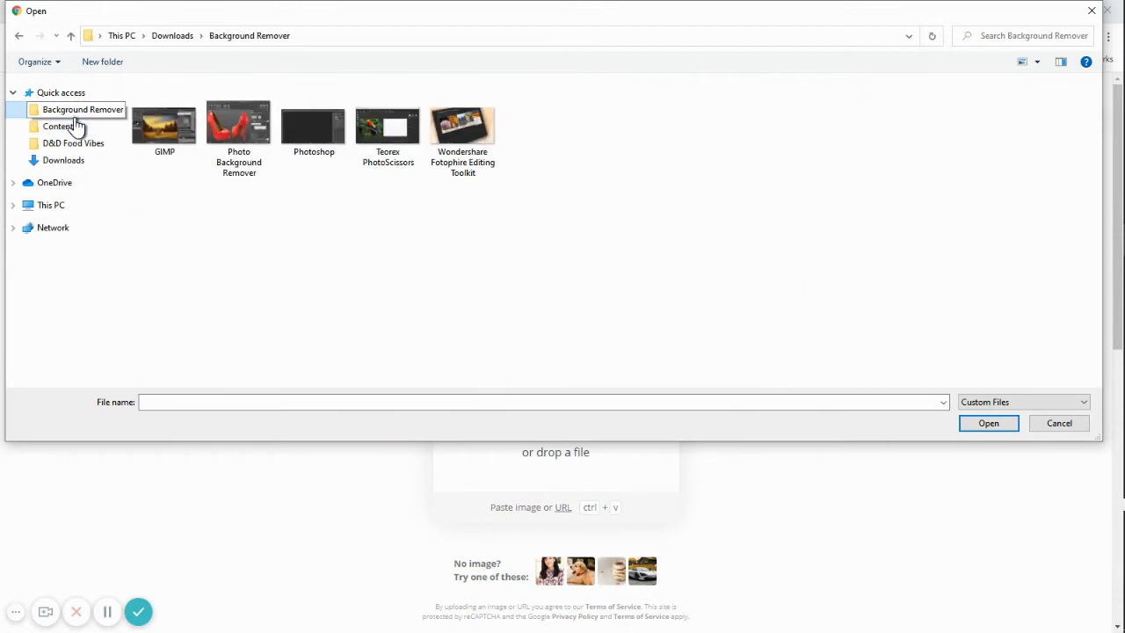
{"action": "left_click", "coordinate": [69, 166]}
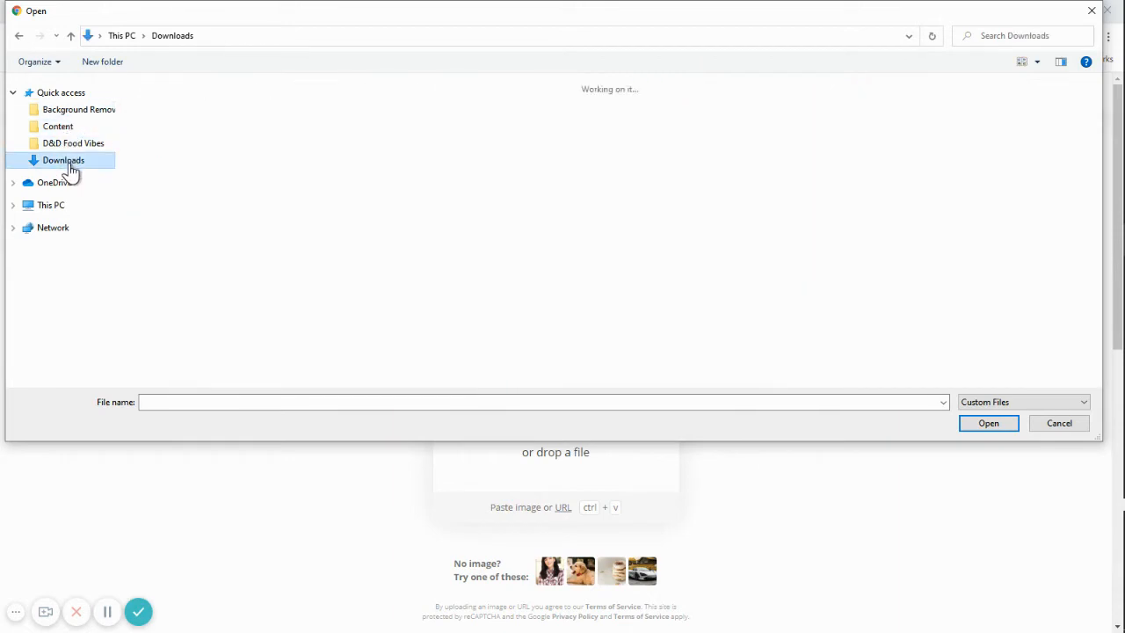
{"action": "left_click", "coordinate": [384, 137]}
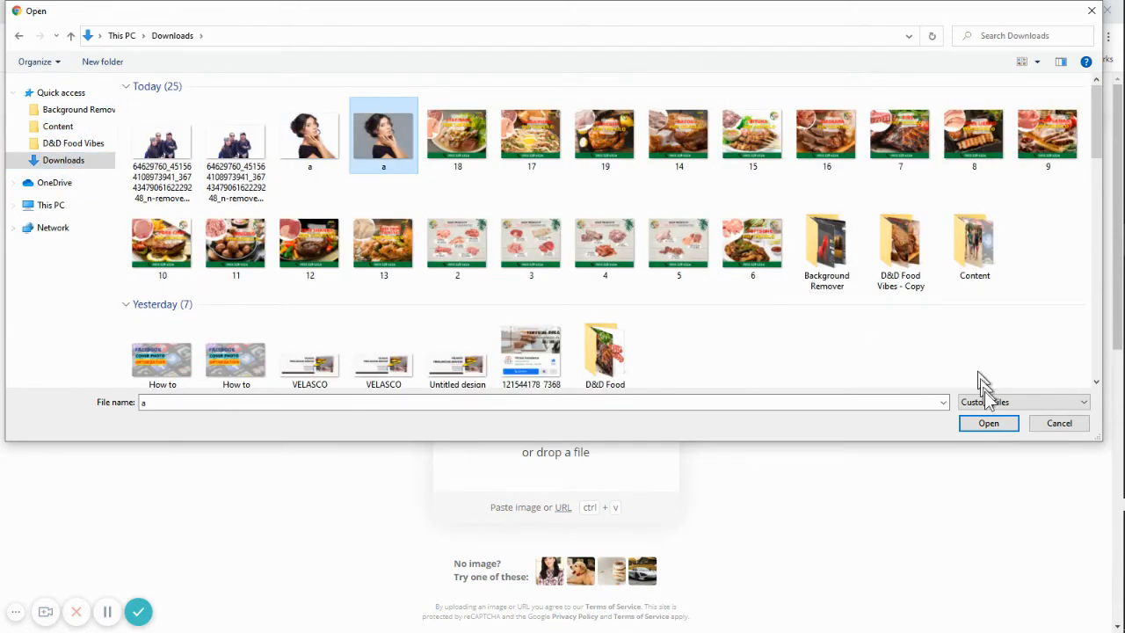
{"action": "left_click", "coordinate": [998, 430]}
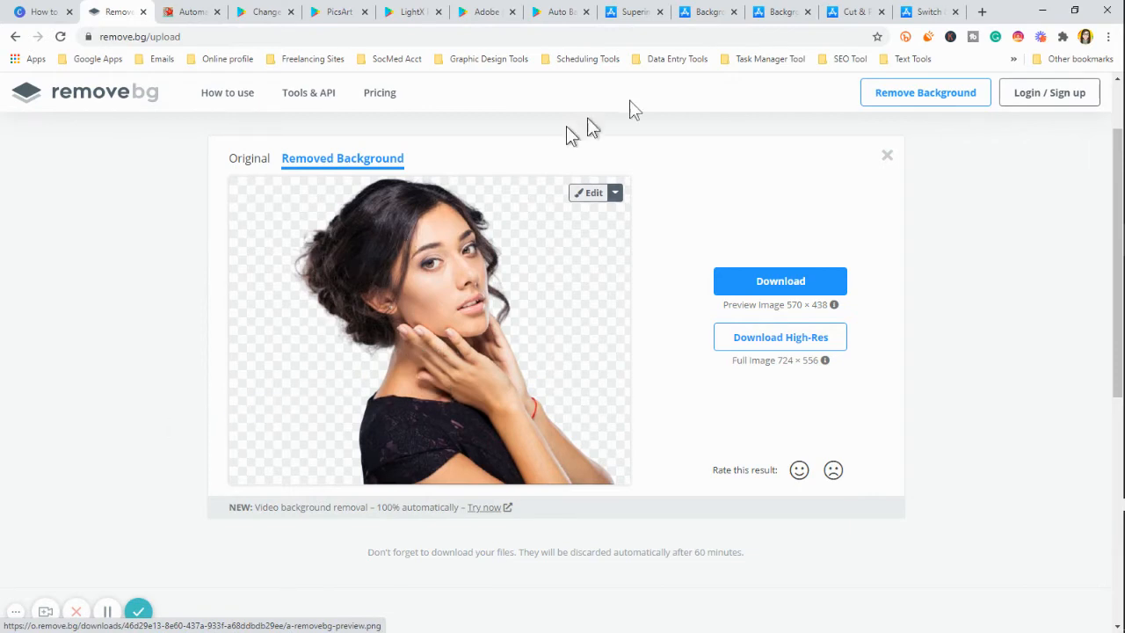
Step: Check the high-res download option, then download the 570 × 438 preview image of the portrait and view the saved file
{"action": "left_click", "coordinate": [777, 339]}
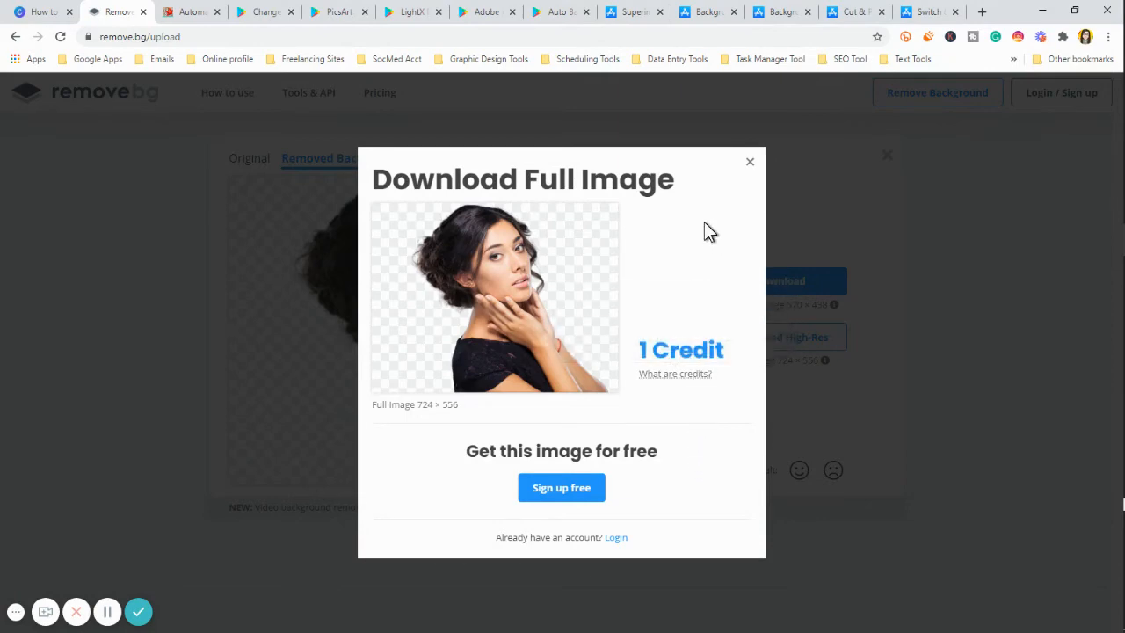
{"action": "left_click", "coordinate": [749, 162]}
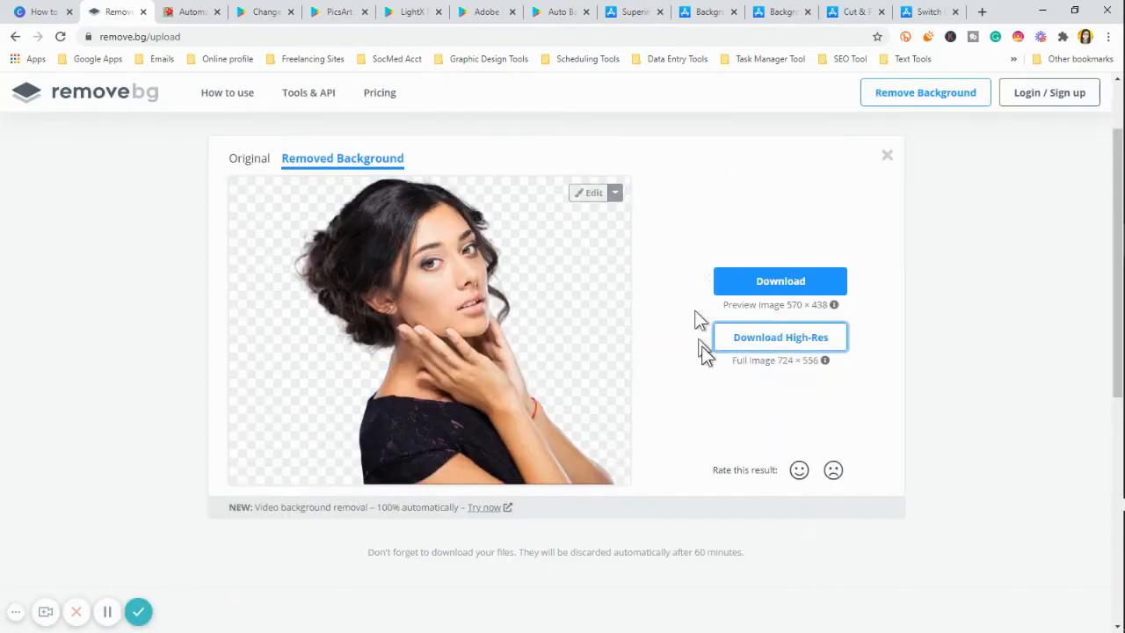
{"action": "left_click", "coordinate": [779, 296]}
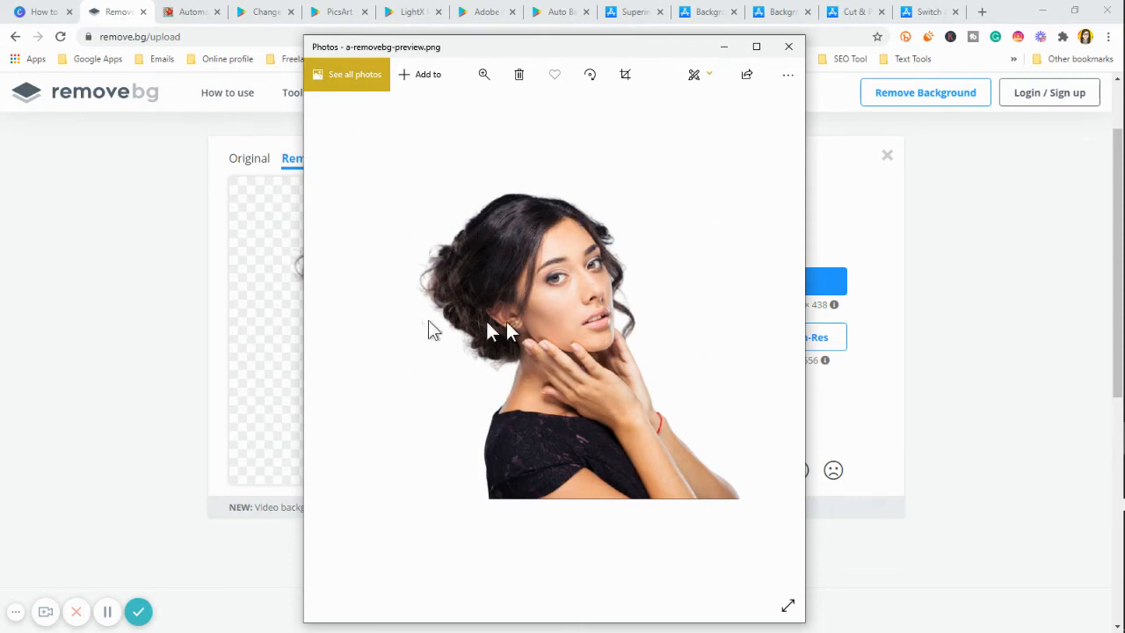
{"action": "left_click", "coordinate": [788, 51]}
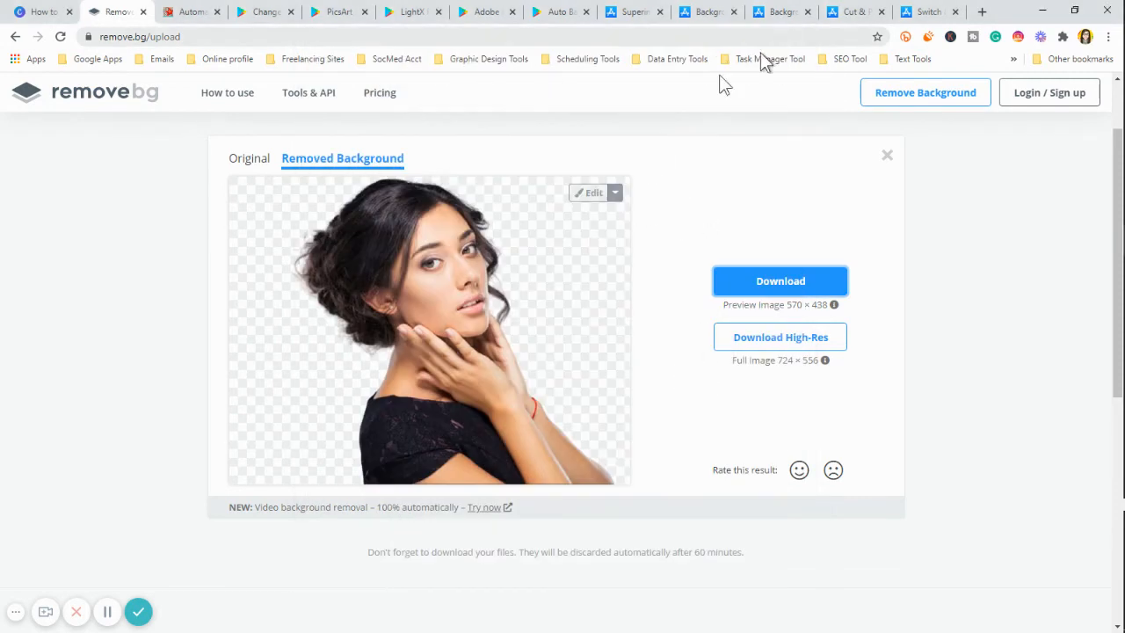
Step: Switch to PhotoScissors and upload the grey-background portrait named "a" from the Downloads folder
{"action": "left_click", "coordinate": [192, 15]}
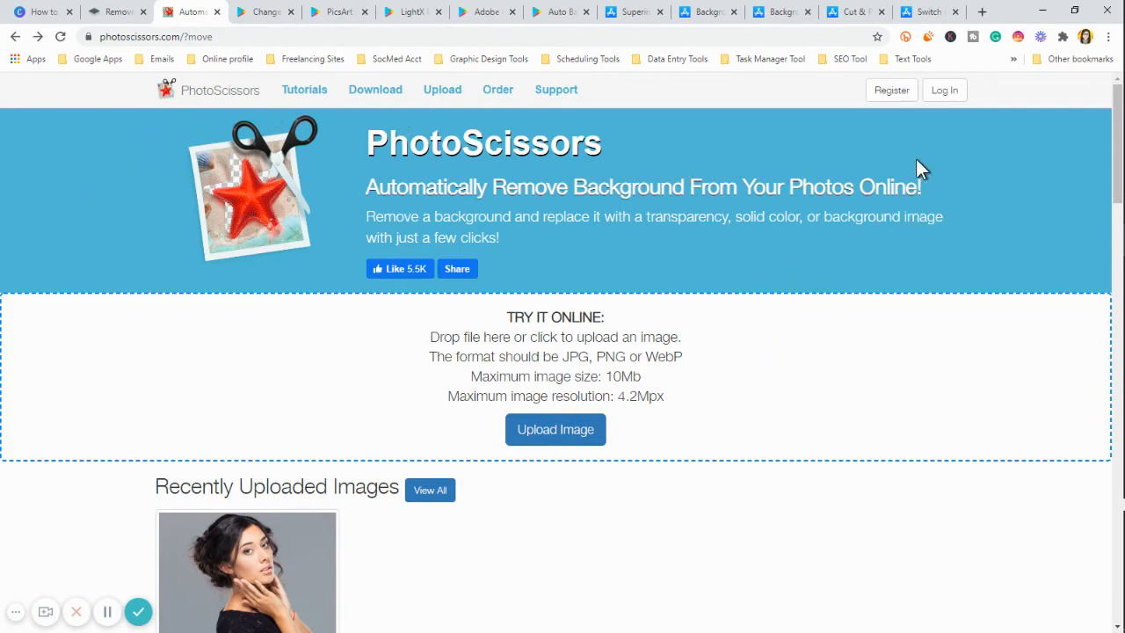
{"action": "left_click", "coordinate": [561, 423]}
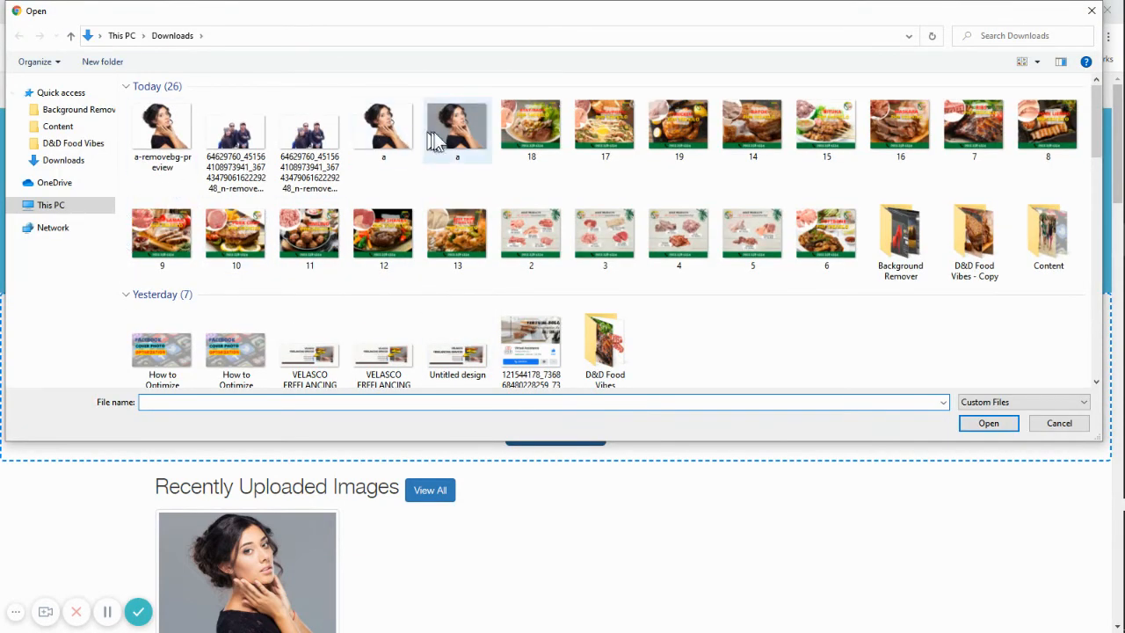
{"action": "left_click", "coordinate": [466, 139]}
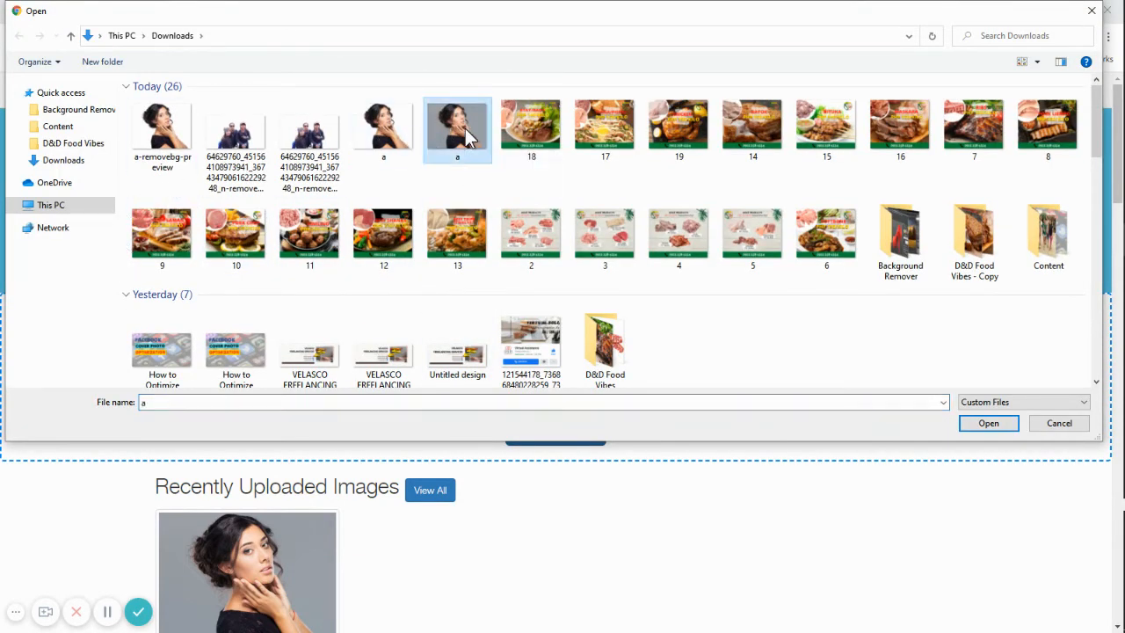
{"action": "left_click", "coordinate": [1016, 422]}
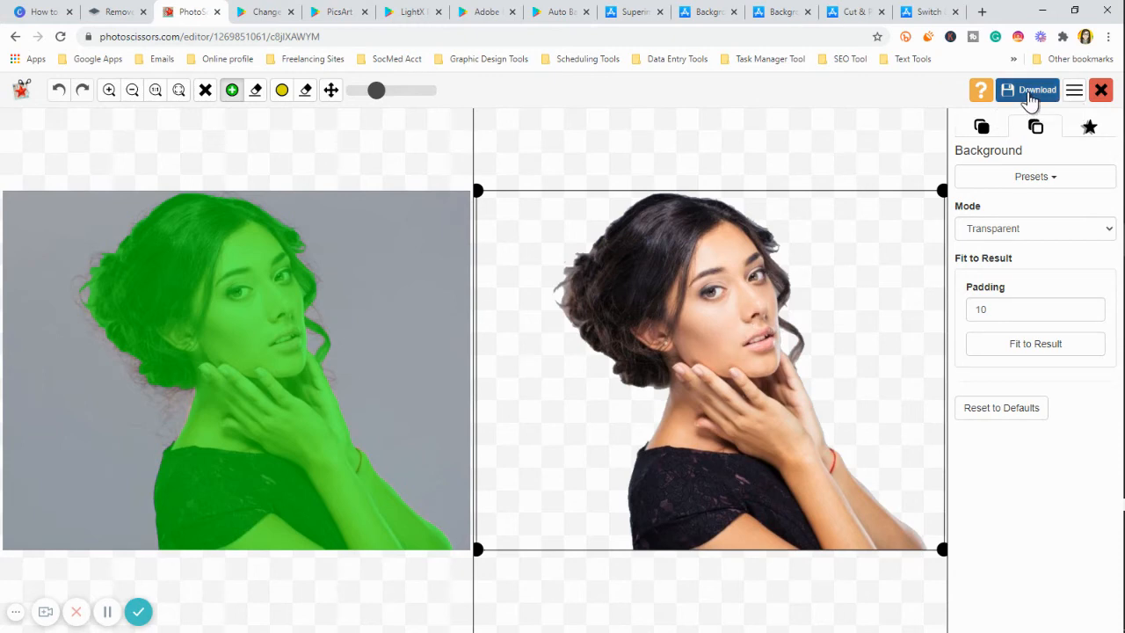
Step: Download the portrait's transparent cutout in low resolution and check the image in the photo viewer
{"action": "left_click", "coordinate": [1029, 95]}
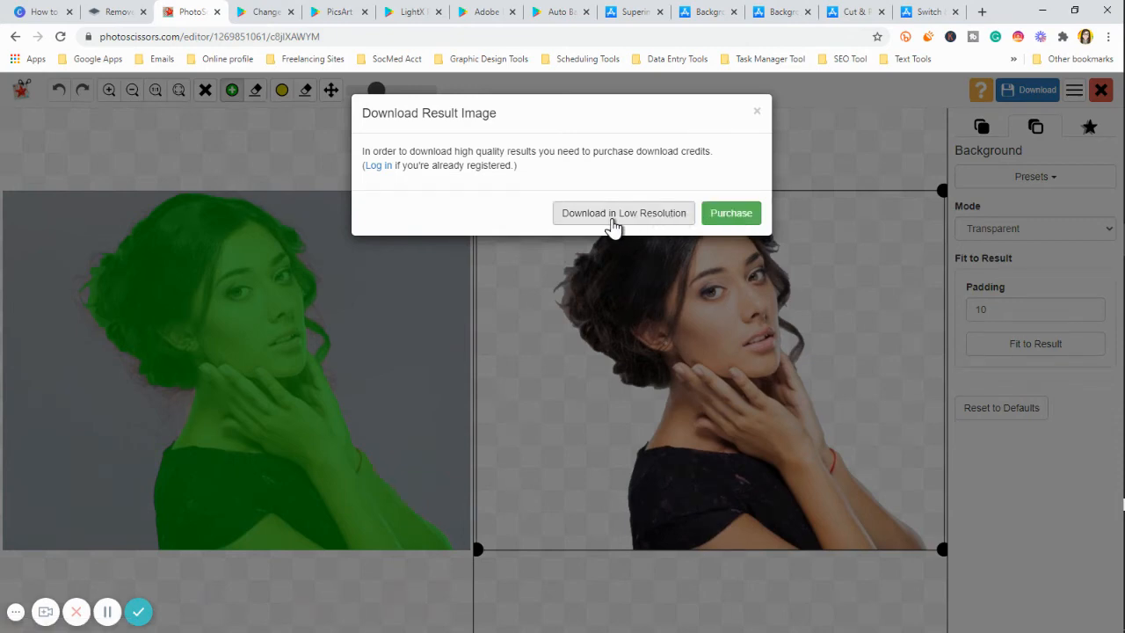
{"action": "left_click", "coordinate": [614, 214]}
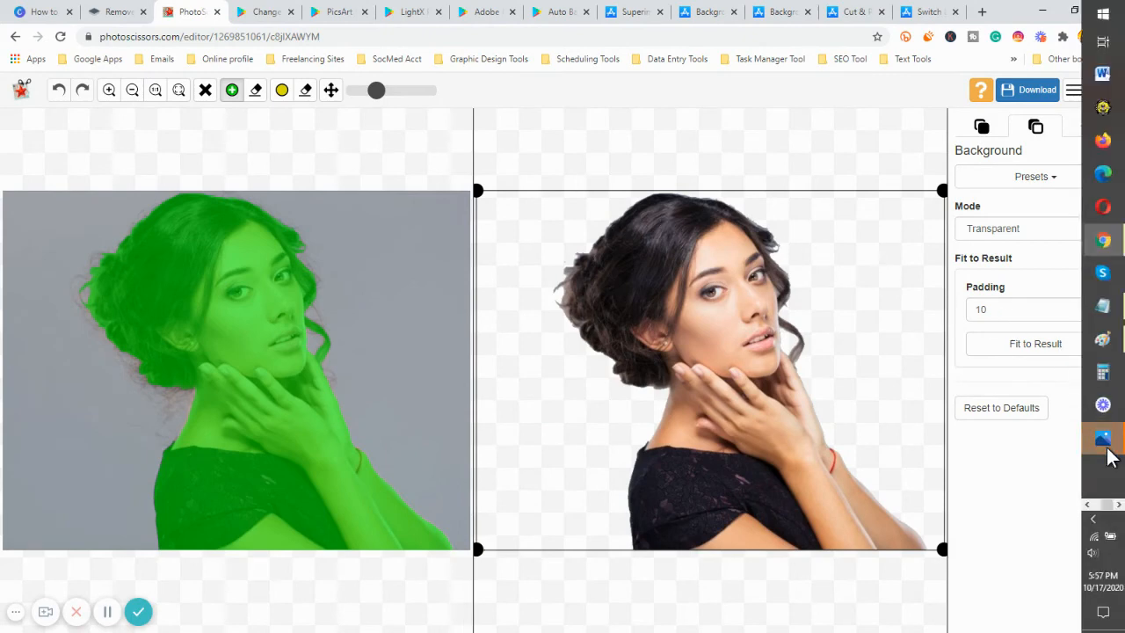
{"action": "mouse_move", "coordinate": [1108, 454]}
{"action": "left_click", "coordinate": [1034, 446]}
{"action": "mouse_move", "coordinate": [1034, 437]}
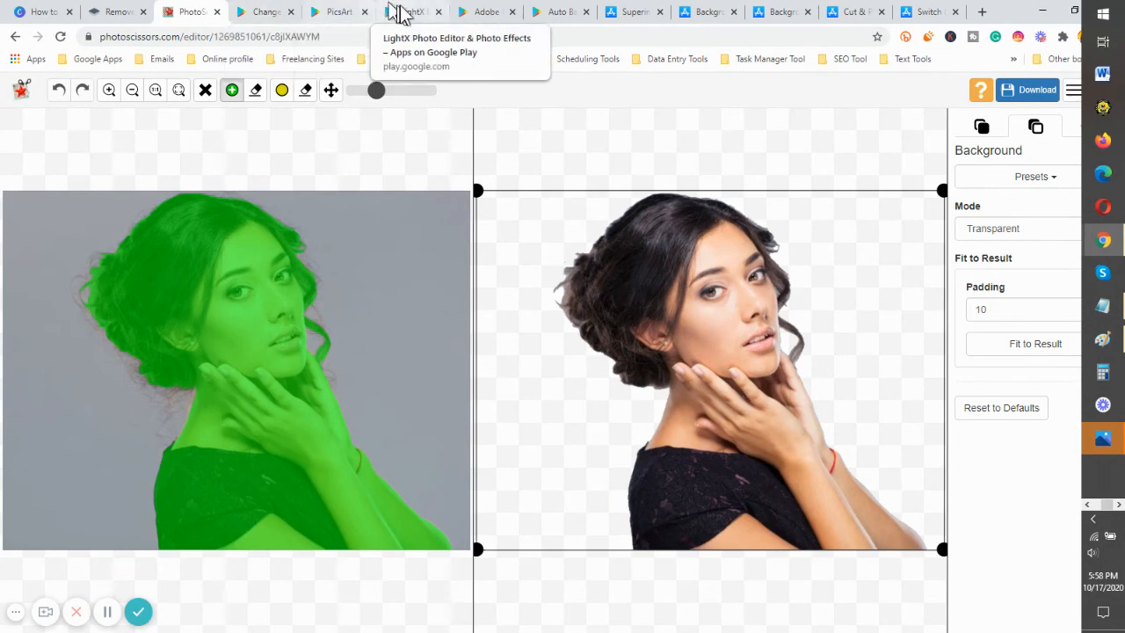
Step: Review the Google Play pages for Change photo background, PicsArt, LightX, Adobe Photoshop Mix and Auto Background eraser + Changer
{"action": "left_click", "coordinate": [271, 15]}
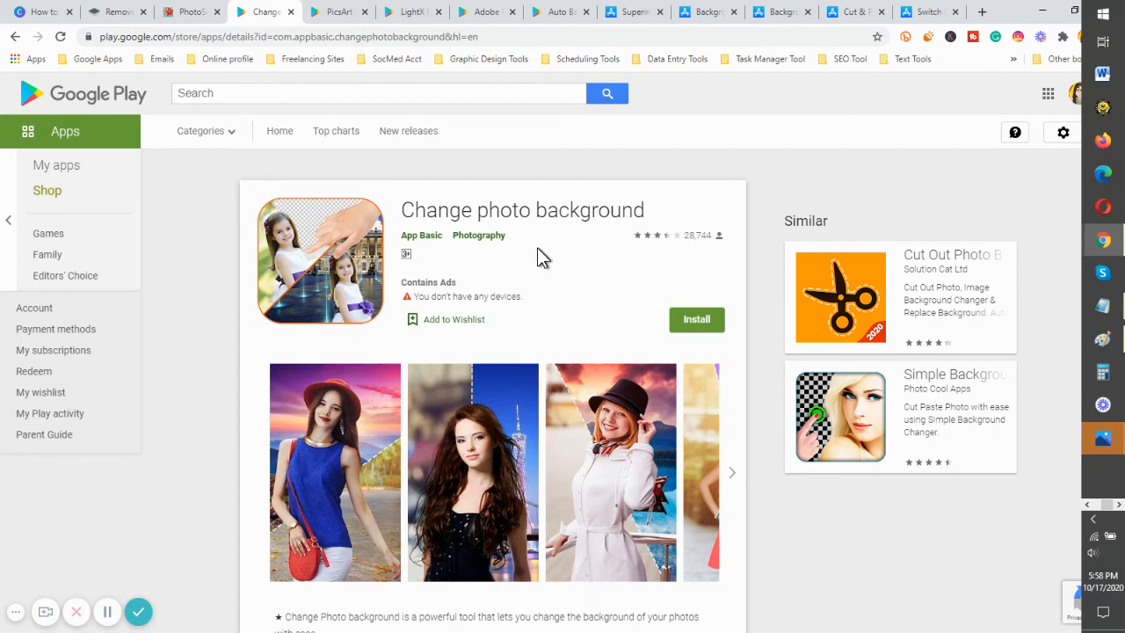
{"action": "left_click", "coordinate": [336, 16]}
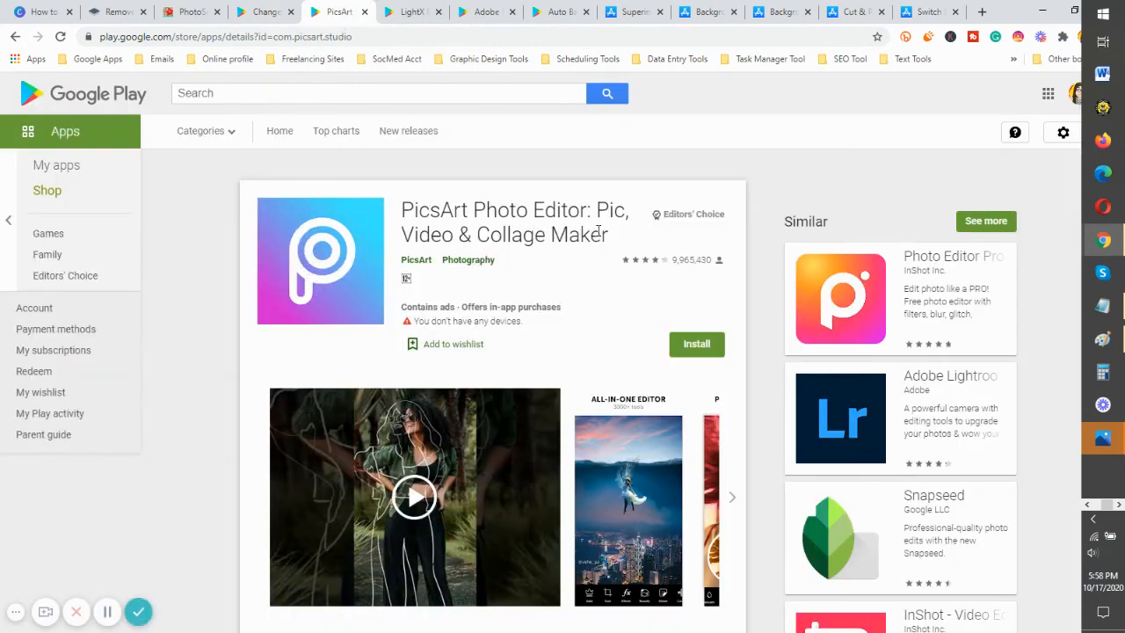
{"action": "left_click", "coordinate": [414, 12]}
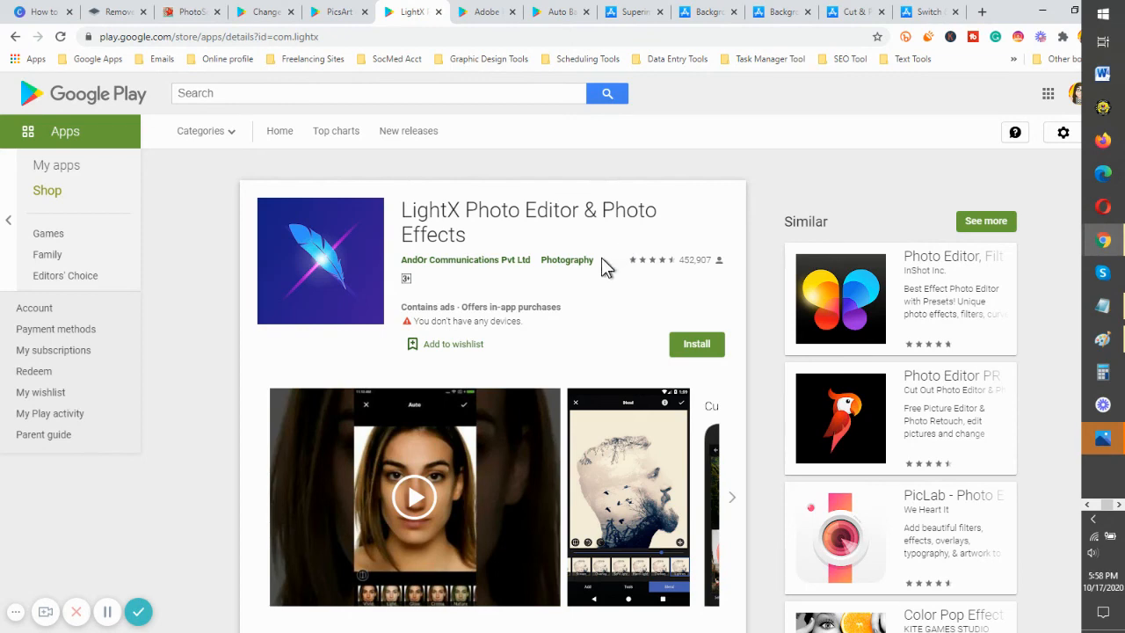
{"action": "left_click", "coordinate": [487, 12]}
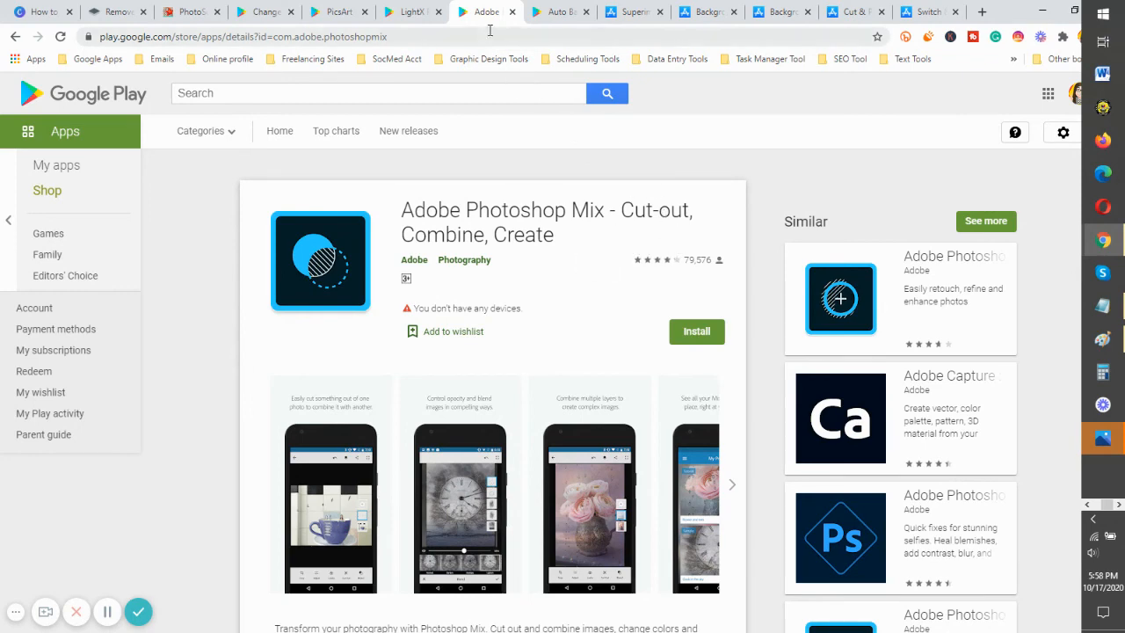
{"action": "left_click", "coordinate": [562, 16]}
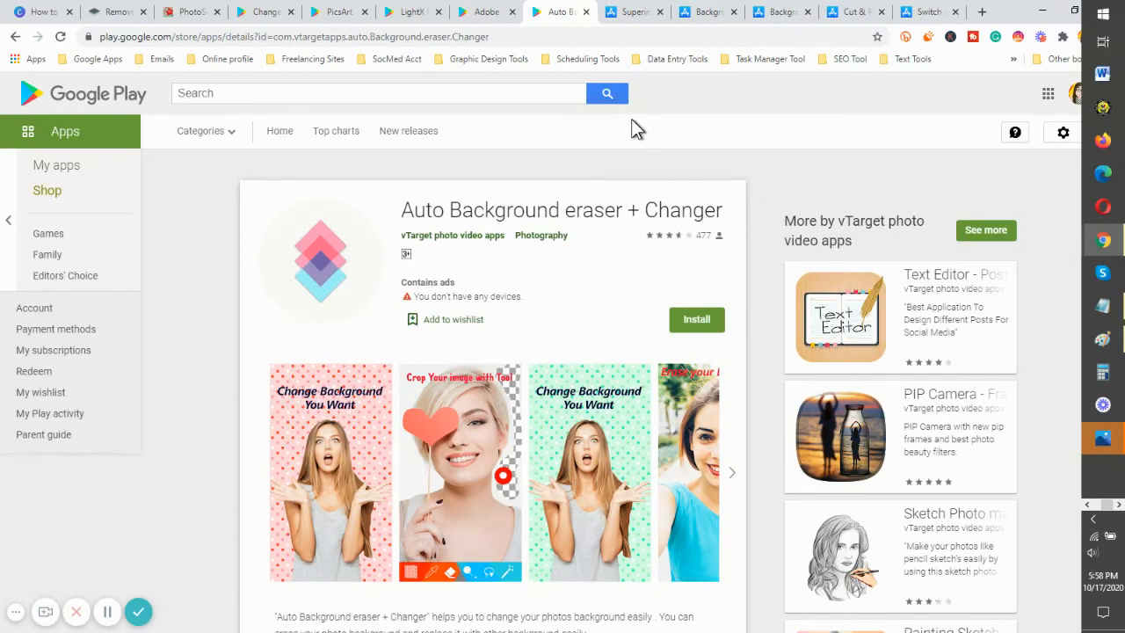
Step: Review the App Store pages for Superimpose, Background Eraser, Background Editor, Cut & Paste Photo Blender and Switch & Cut Me In
{"action": "left_click", "coordinate": [637, 17]}
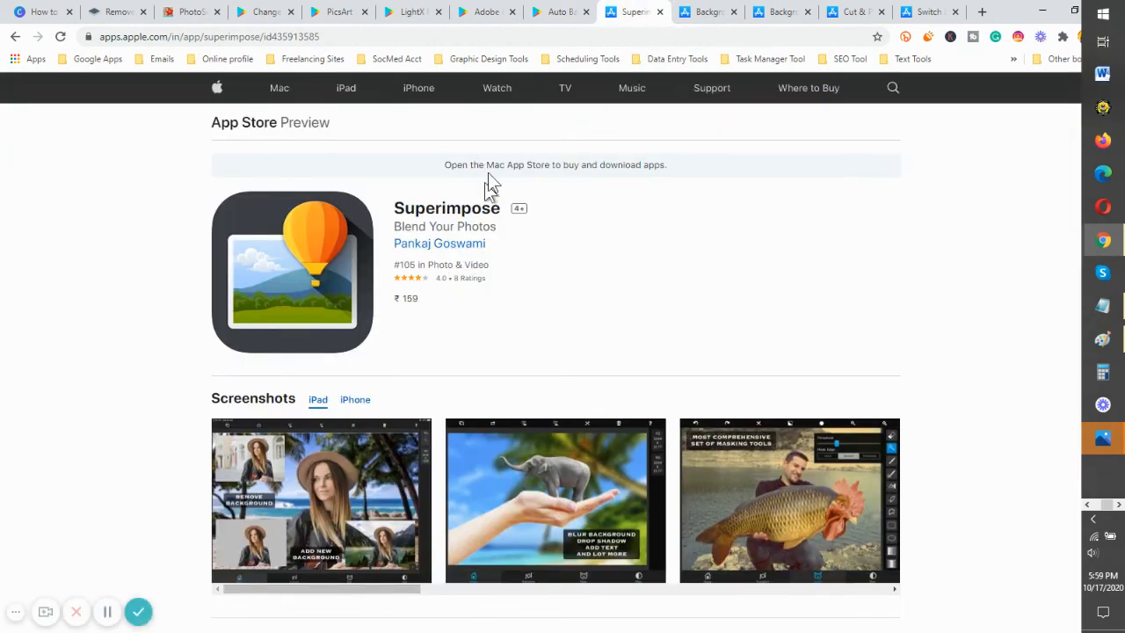
{"action": "left_click", "coordinate": [707, 14]}
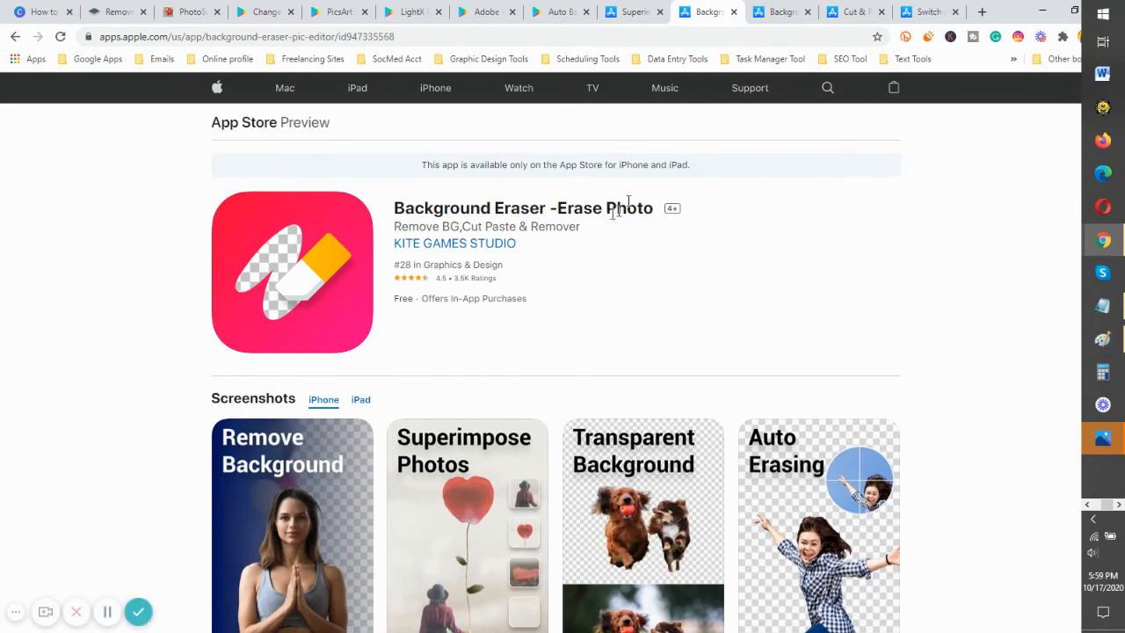
{"action": "left_click", "coordinate": [774, 17]}
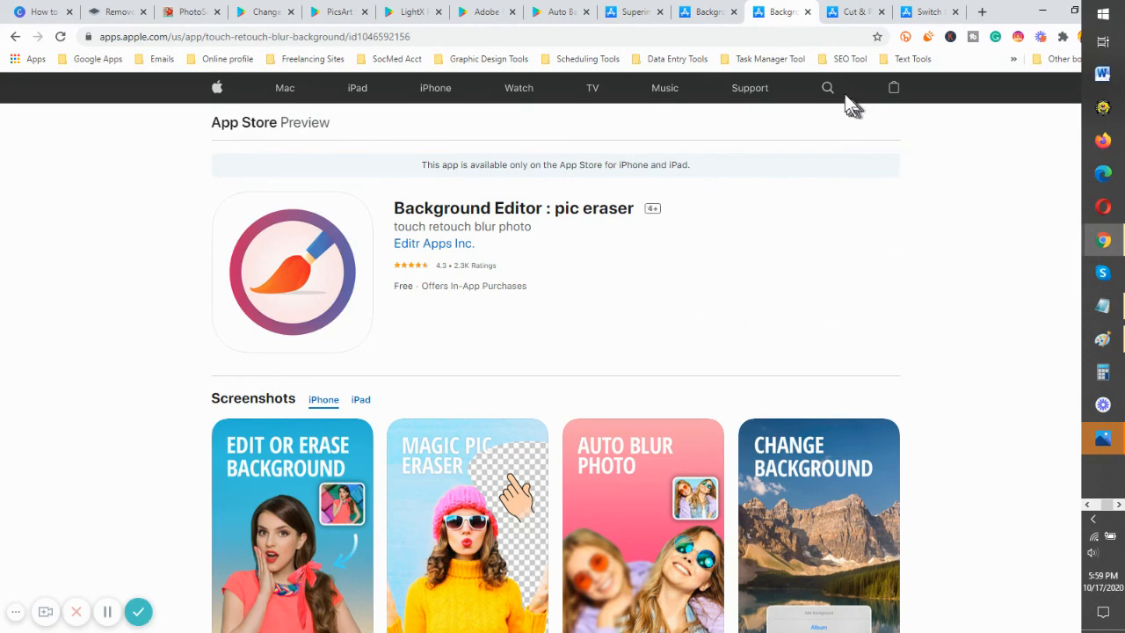
{"action": "left_click", "coordinate": [848, 12]}
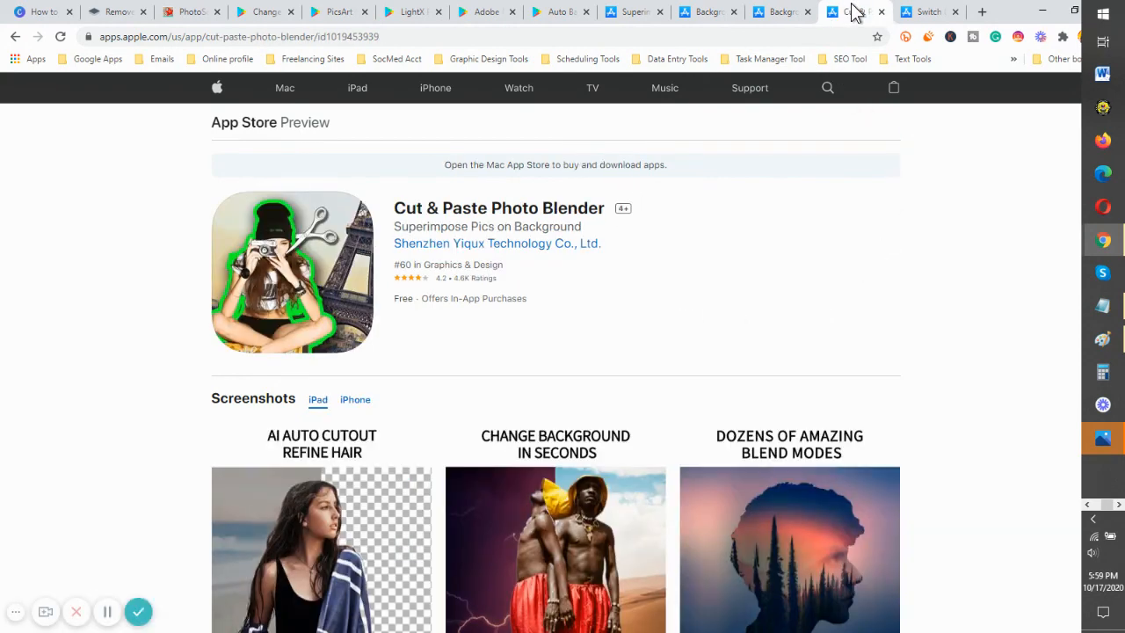
{"action": "left_click", "coordinate": [923, 14]}
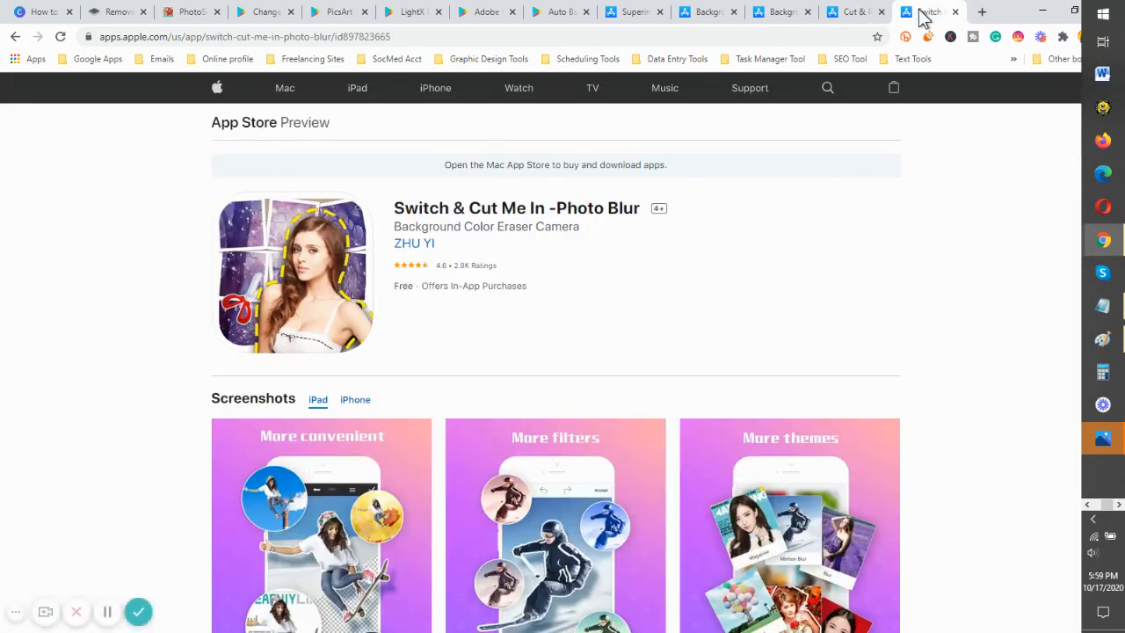